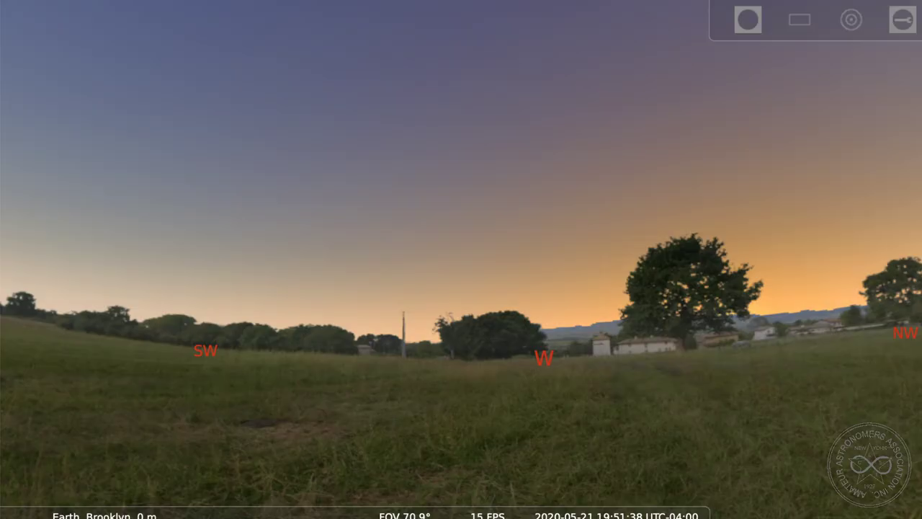
Frame the horizon between west and northwest with Venus above the large tree, at a 36.4° field of view.
drag(621, 394, 448, 446)
scroll(448, 446, up, 3)
drag(532, 492, 381, 430)
scroll(381, 430, up, 3)
drag(298, 442, 413, 372)
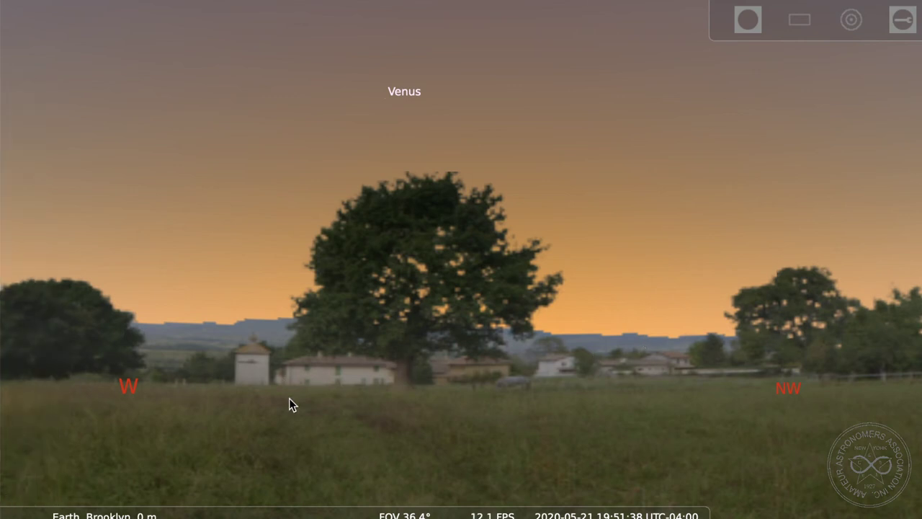
drag(289, 400, 326, 425)
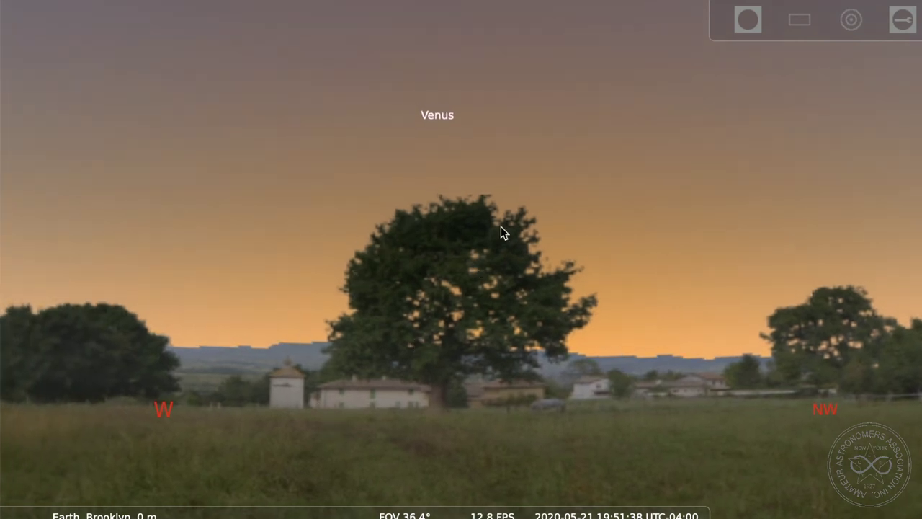
Switch the landscape from Guereins to Ocean so the horizon is unobstructed.
mouse_move(14, 264)
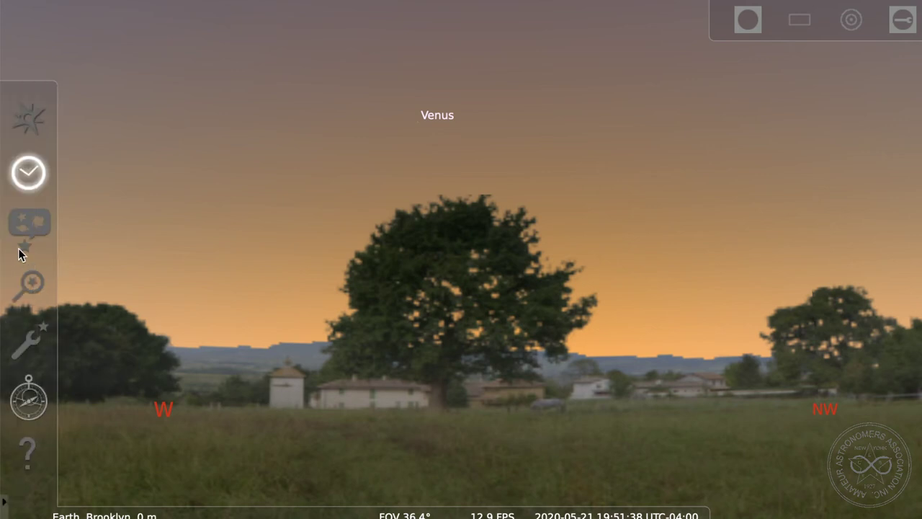
click(32, 231)
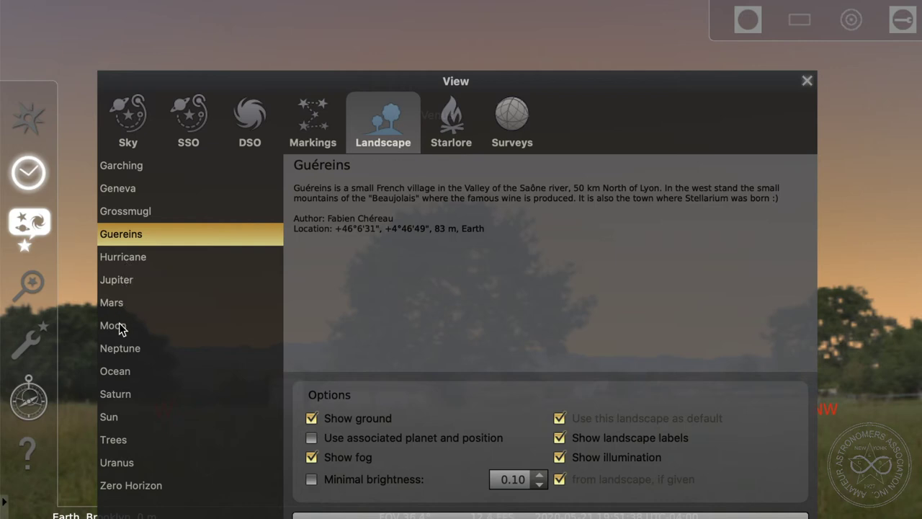
click(115, 371)
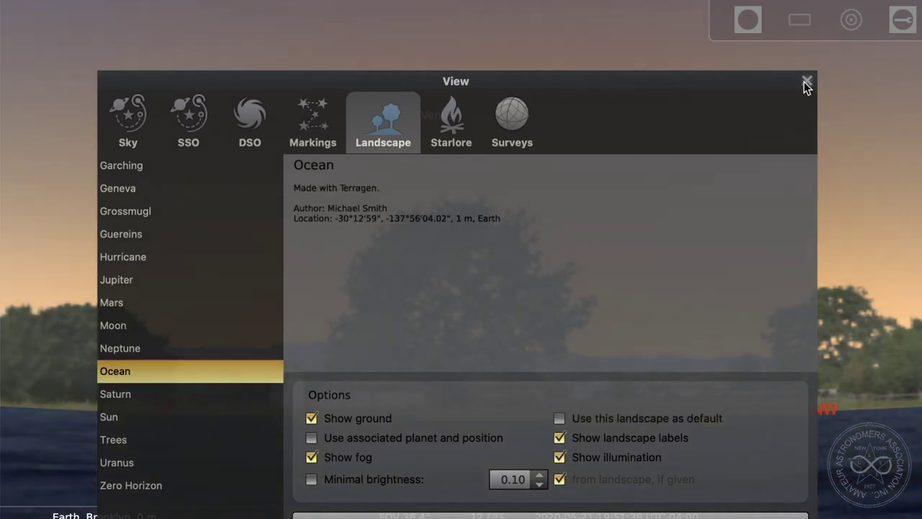
key(Escape)
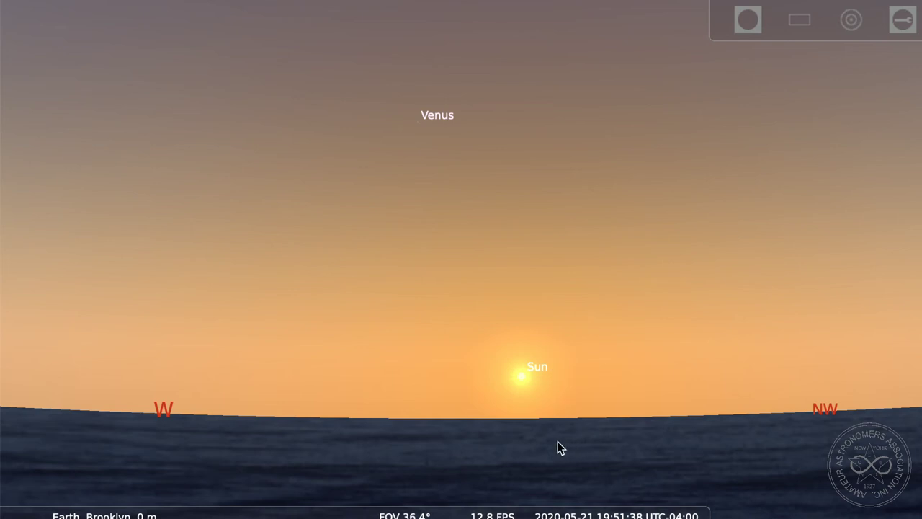
Open the date and time settings and gradually advance the time to 20:55 on 2020-05-21.
drag(608, 421, 556, 435)
mouse_move(29, 285)
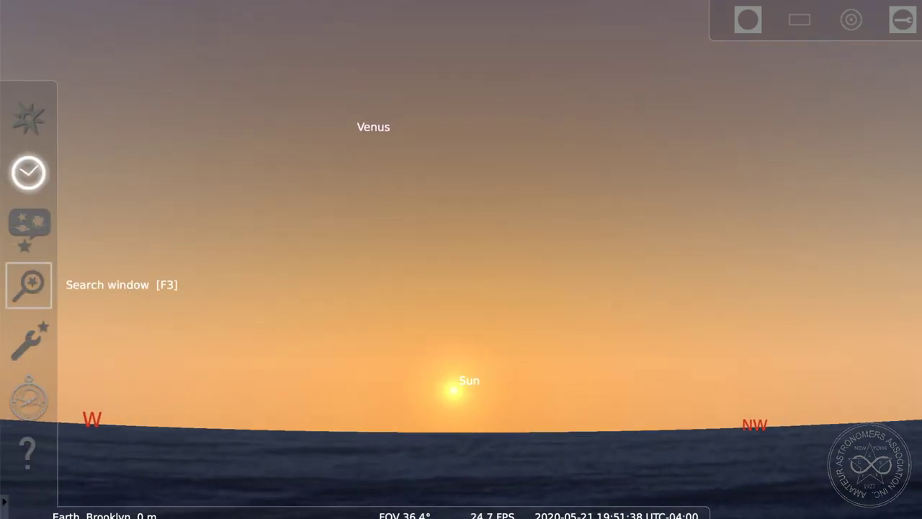
click(27, 189)
drag(909, 432, 593, 444)
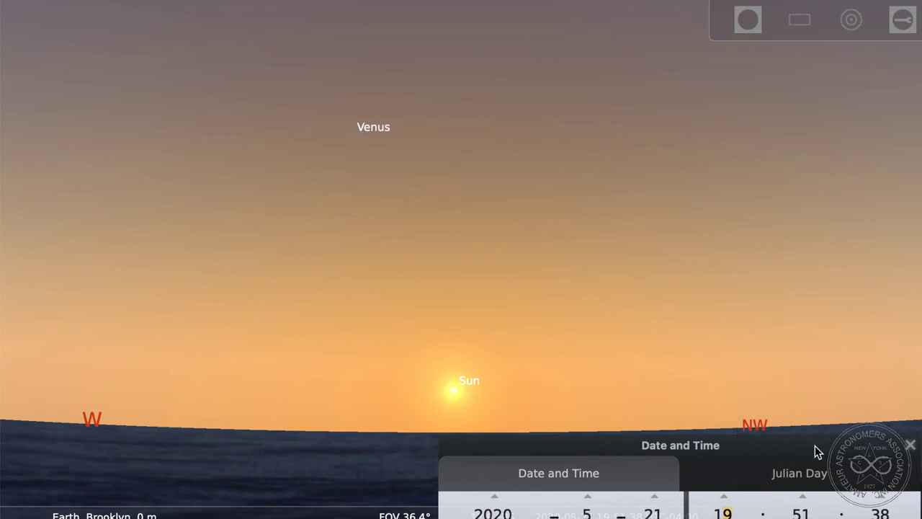
mouse_move(814, 445)
mouse_down()
mouse_move(814, 433)
mouse_move(817, 441)
mouse_up()
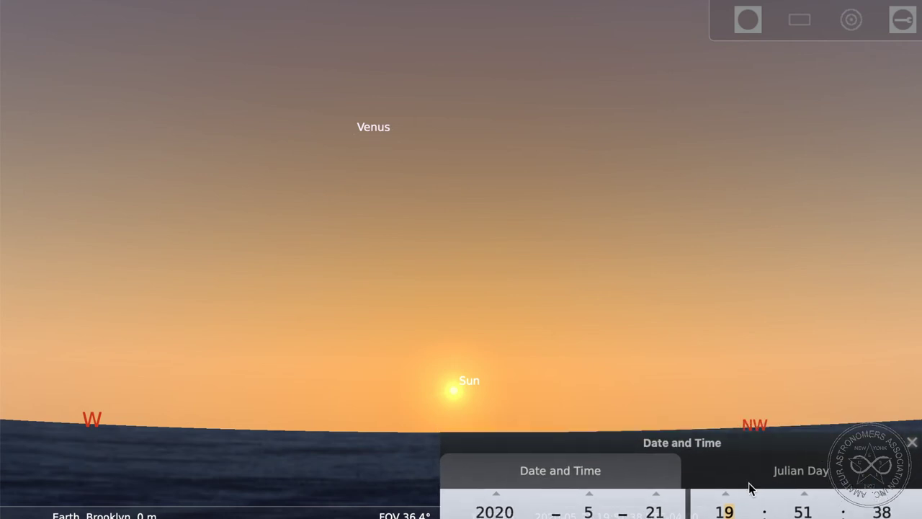
scroll(806, 499, up, 9)
scroll(806, 498, up, 13)
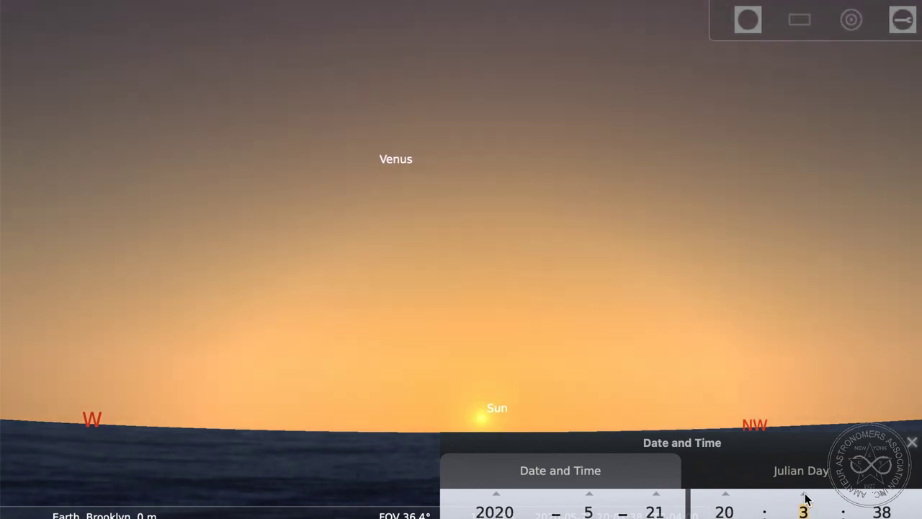
scroll(806, 499, up, 13)
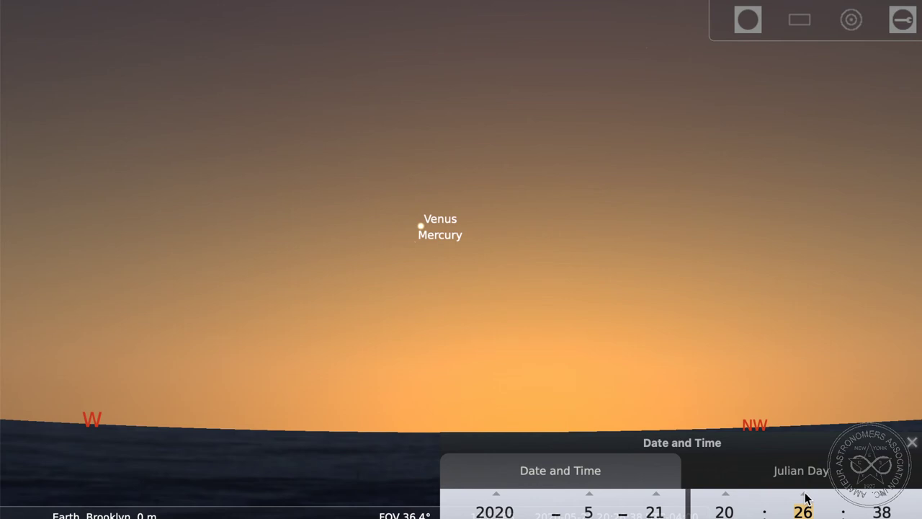
scroll(806, 499, up, 9)
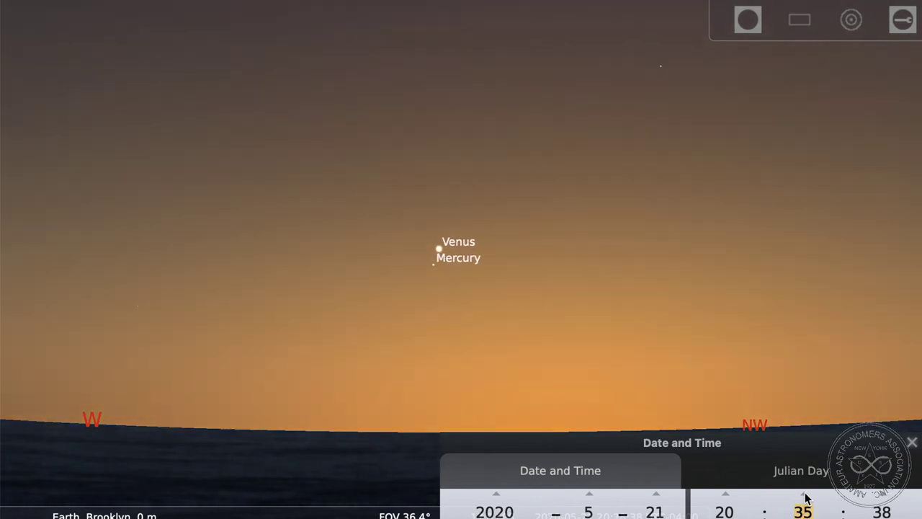
scroll(806, 499, up, 12)
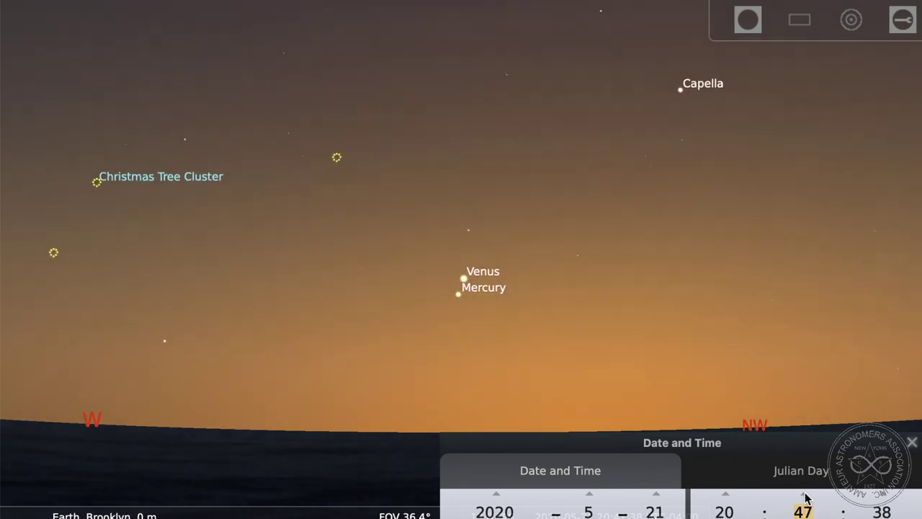
scroll(806, 498, up, 7)
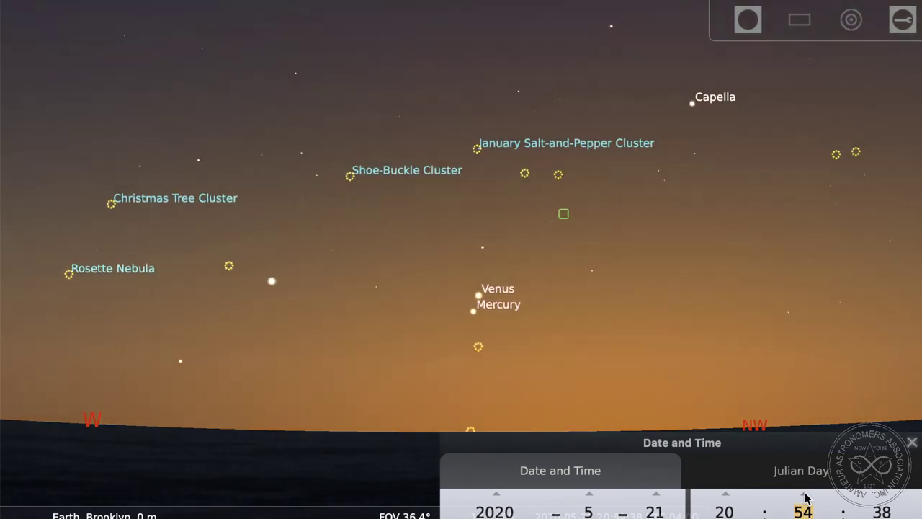
scroll(806, 499, up, 1)
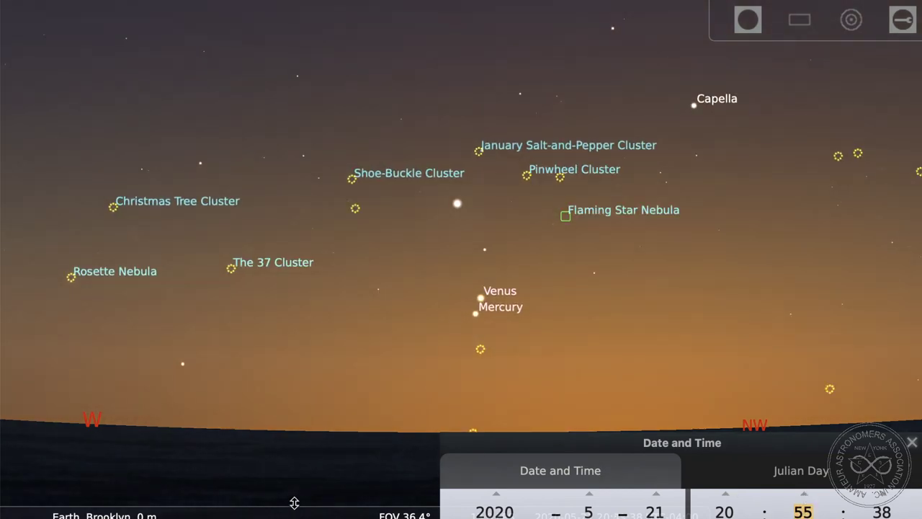
Hide the deep-sky objects and move the Date and Time window slightly higher.
mouse_move(298, 504)
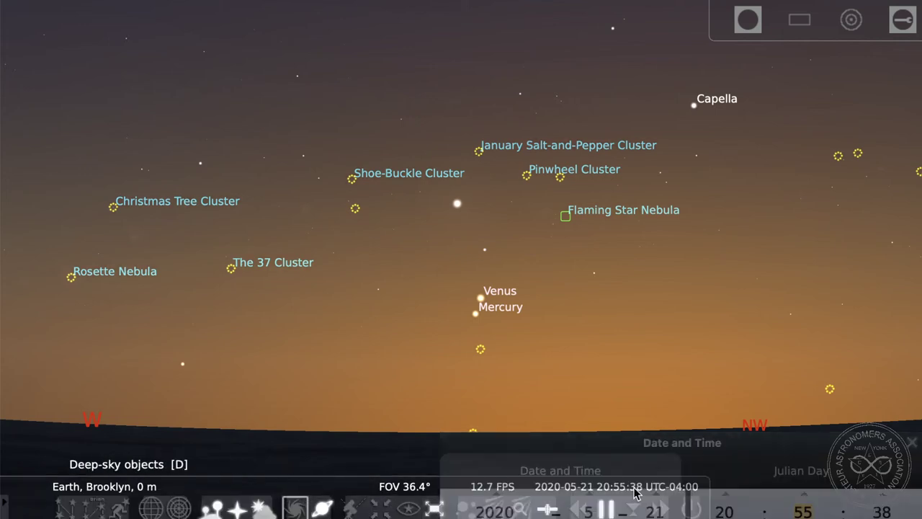
key(d)
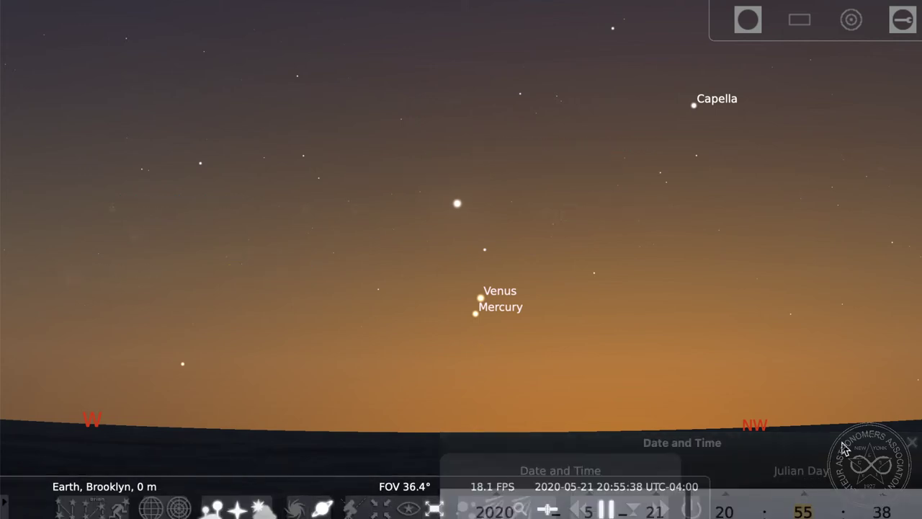
mouse_move(844, 448)
mouse_down()
mouse_move(812, 449)
mouse_move(848, 432)
mouse_up()
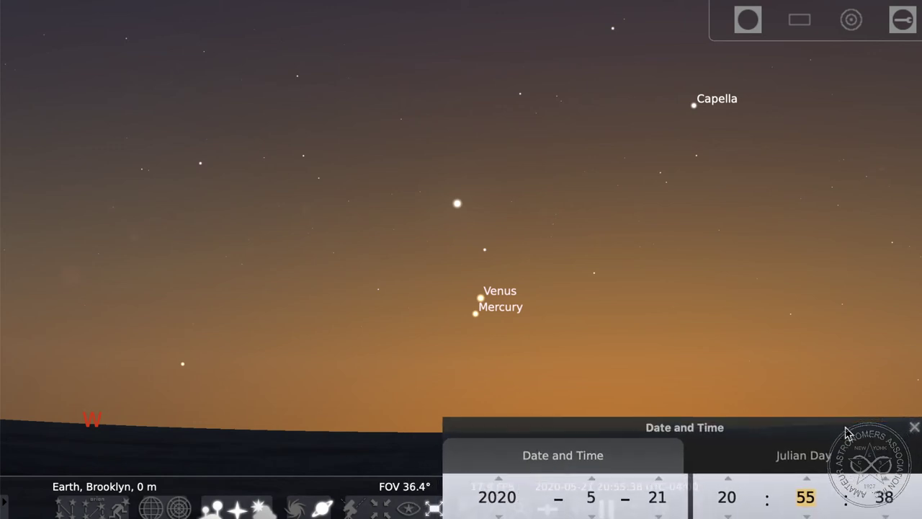
Step the minutes back until the time is 20:30.
scroll(808, 516, down, 10)
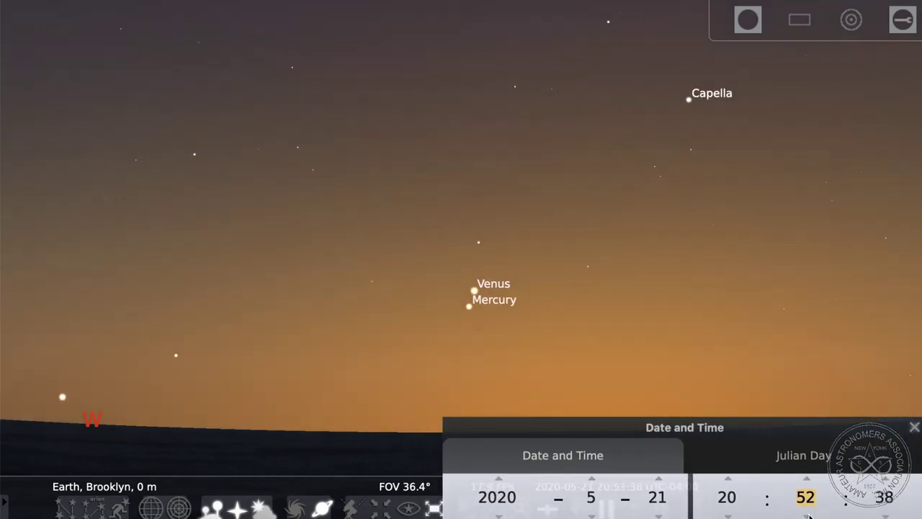
scroll(809, 516, down, 8)
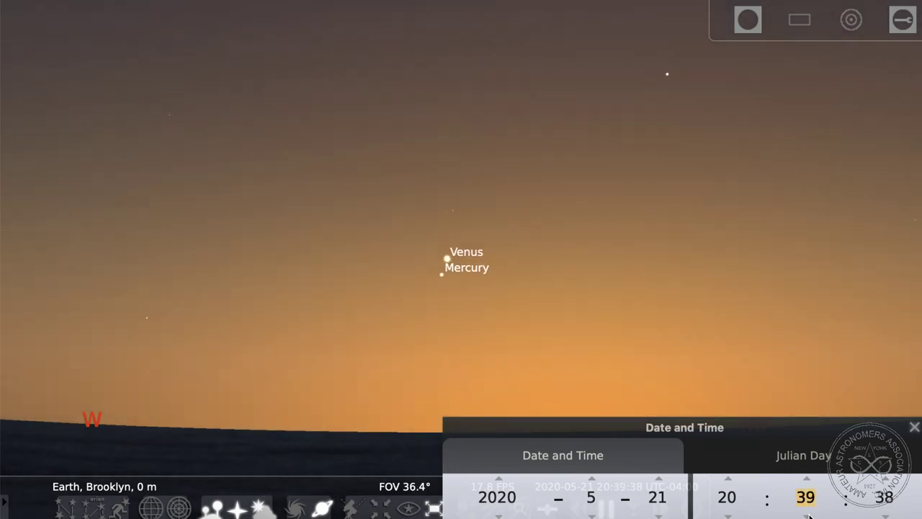
scroll(808, 516, down, 8)
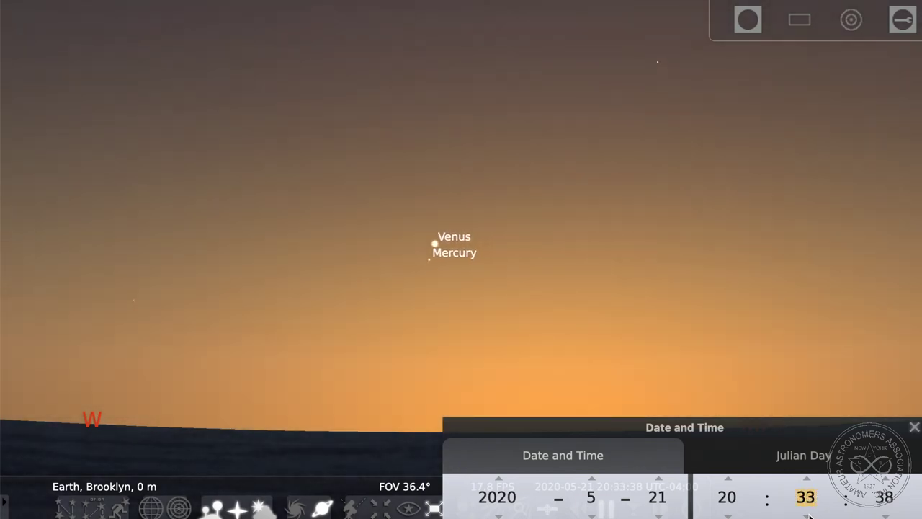
click(806, 476)
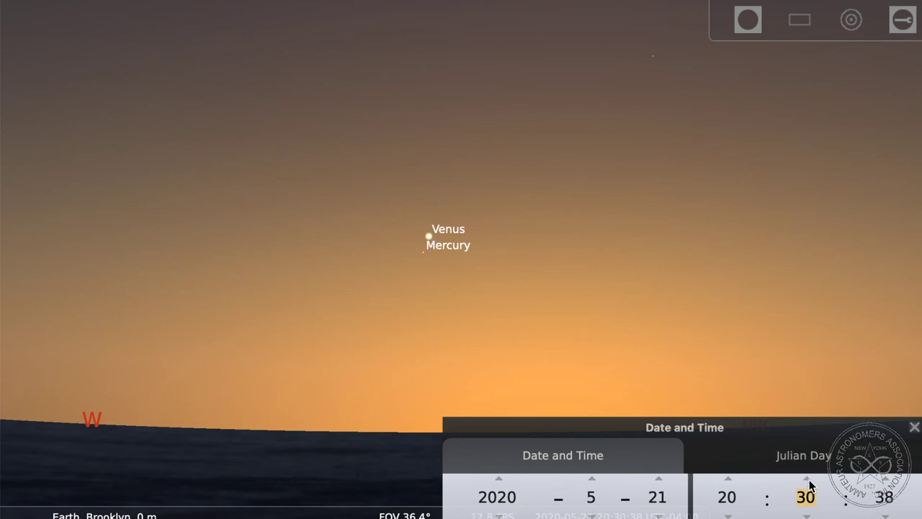
Advance the minutes gradually until the time reaches 21:00.
scroll(807, 478, up, 11)
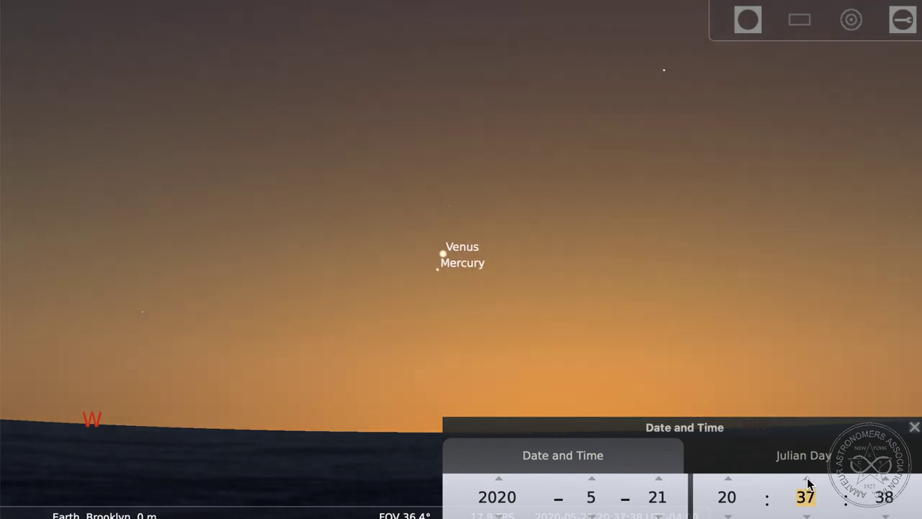
scroll(807, 477, up, 9)
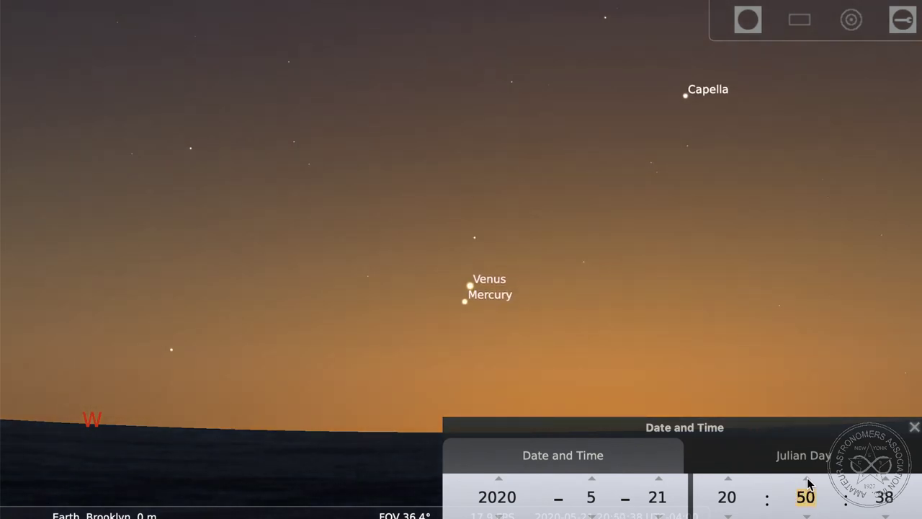
scroll(806, 477, up, 3)
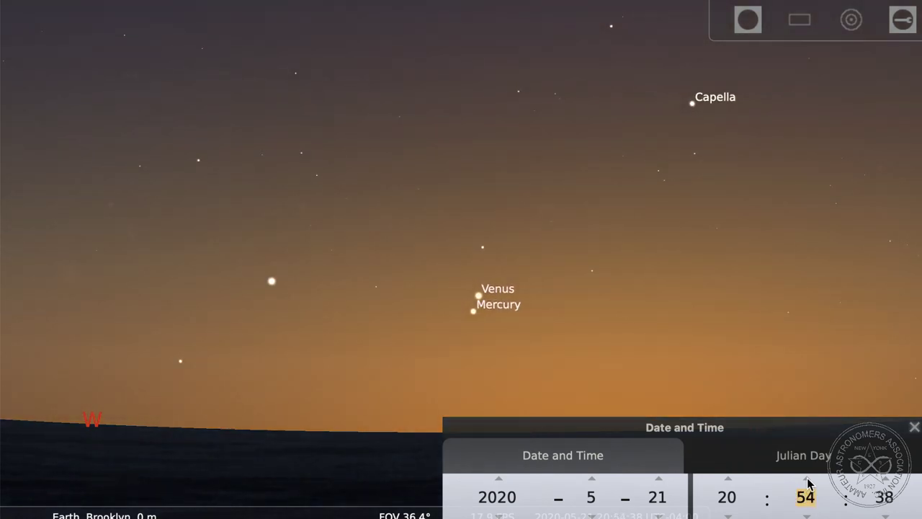
scroll(808, 484, up, 2)
scroll(809, 484, up, 2)
scroll(808, 483, up, 2)
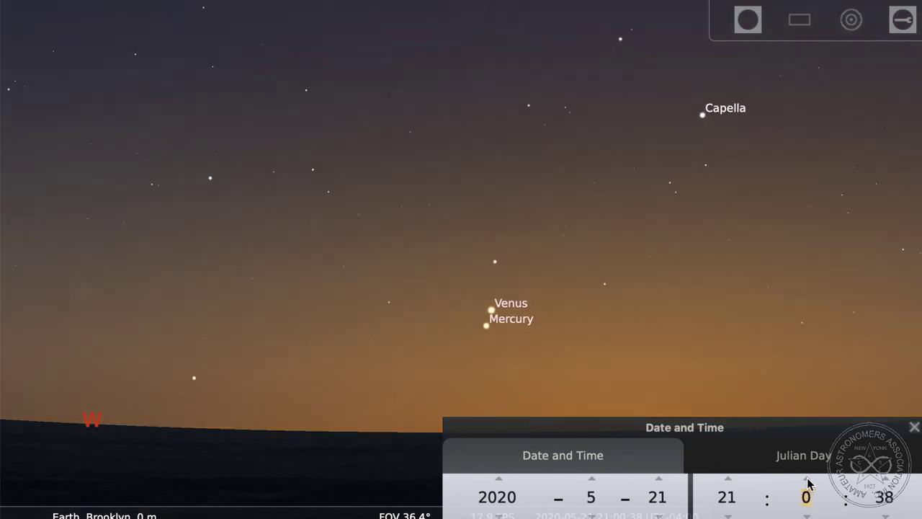
Move the Date and Time window out of the way and zoom in on Venus and Mercury at a 22.1° field of view.
drag(749, 435, 769, 470)
drag(443, 420, 319, 408)
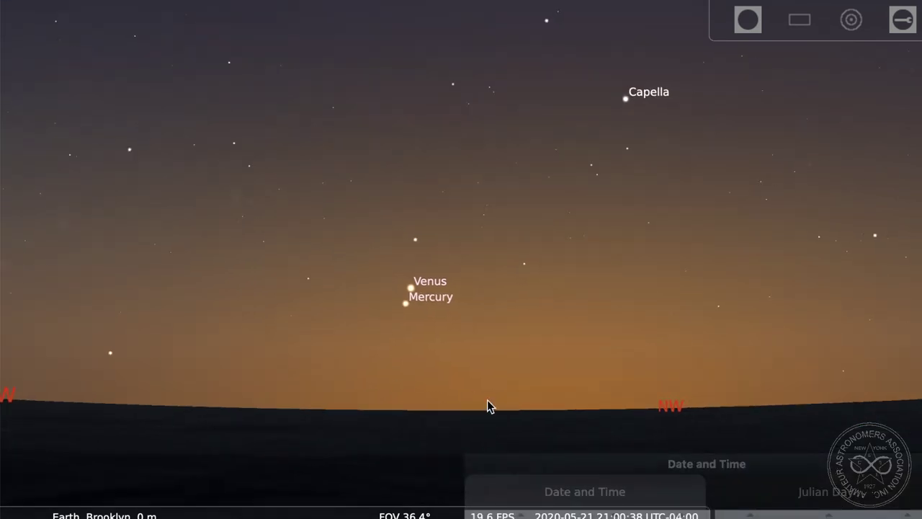
scroll(487, 408, up, 3)
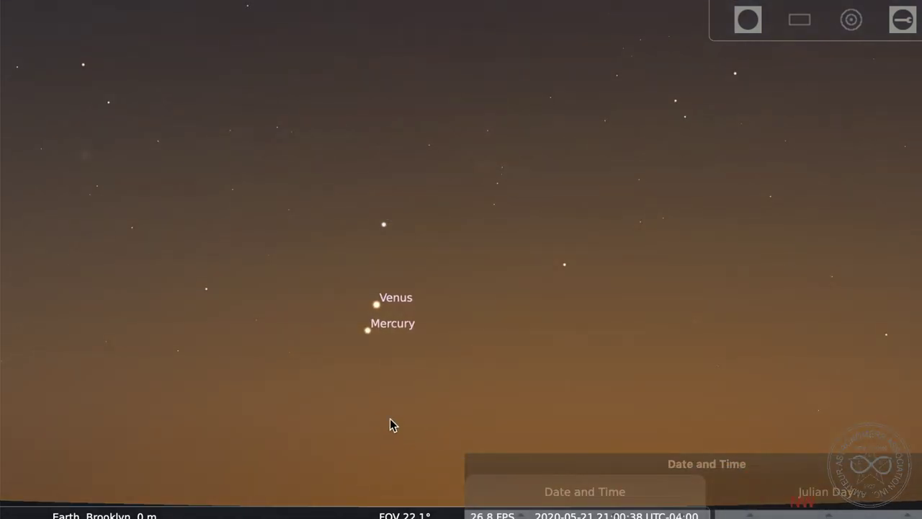
drag(388, 393, 431, 384)
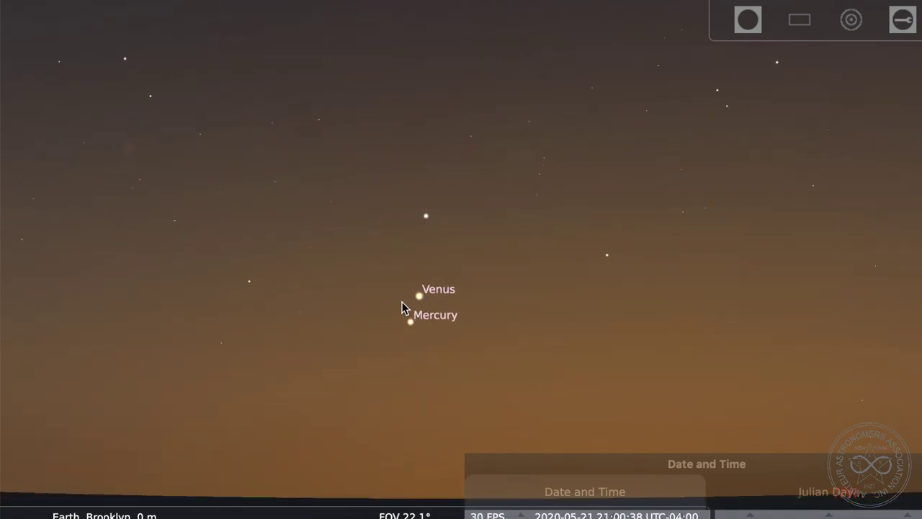
mouse_move(21, 394)
mouse_move(434, 509)
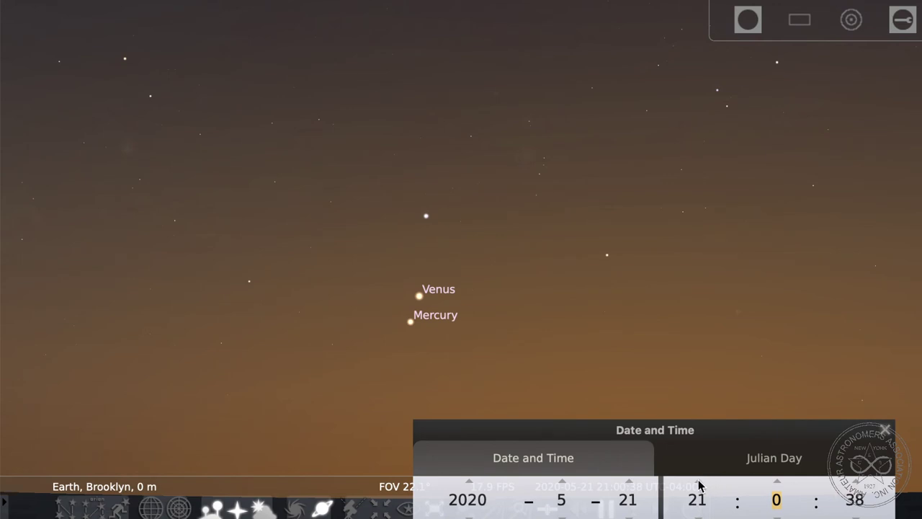
scroll(699, 486, up, 2)
scroll(697, 504, down, 2)
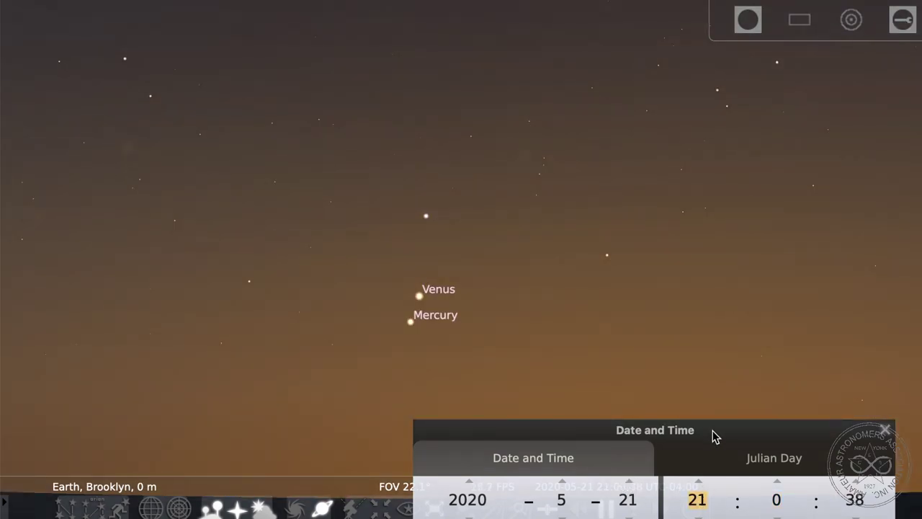
Advance the date one day at a time to 2020-05-28 and reposition the Date and Time window fully in view.
drag(715, 434, 745, 433)
click(657, 481)
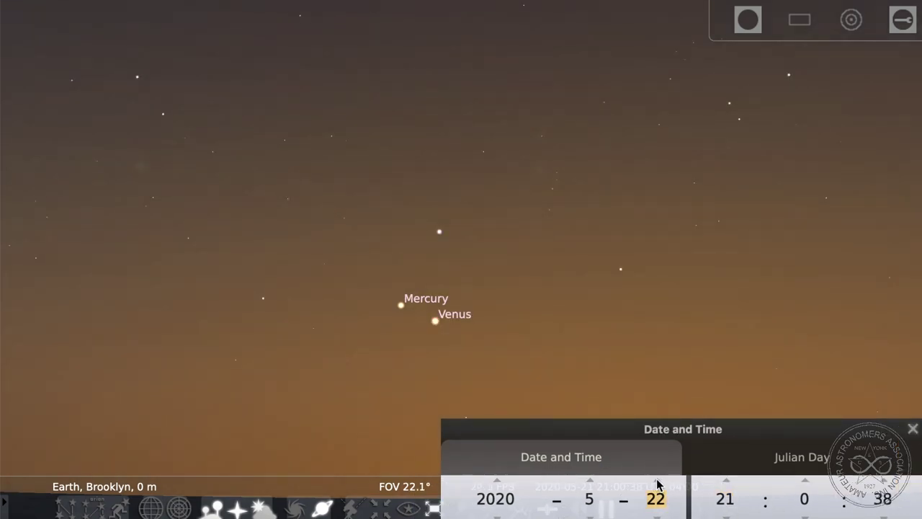
click(657, 481)
click(657, 481)
click(657, 481)
click(657, 481)
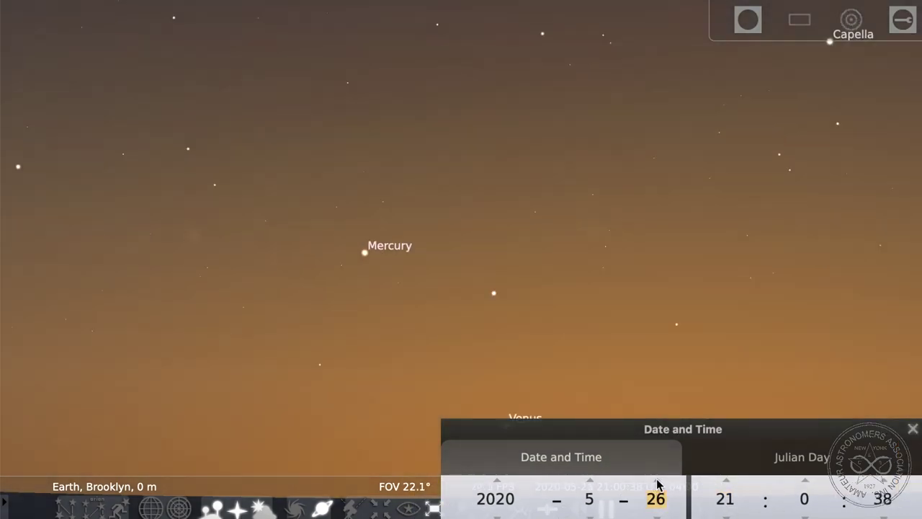
click(657, 481)
click(657, 481)
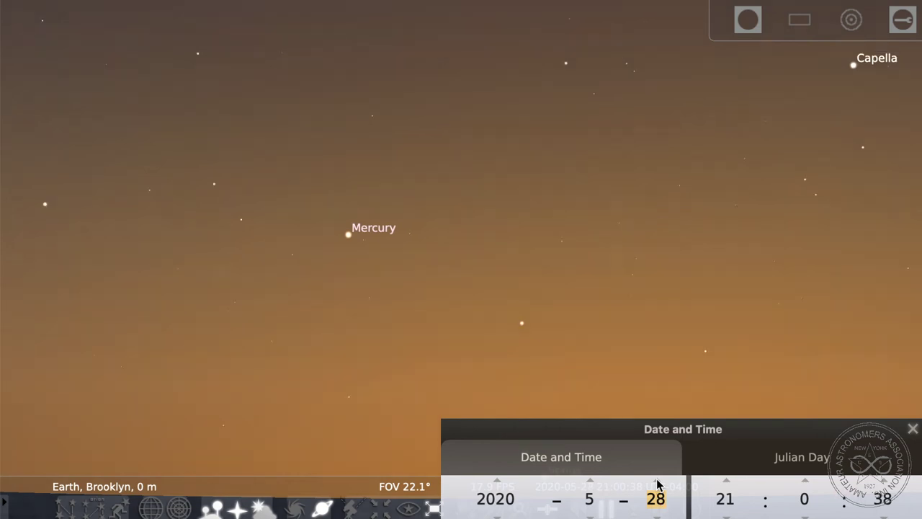
drag(757, 434, 718, 420)
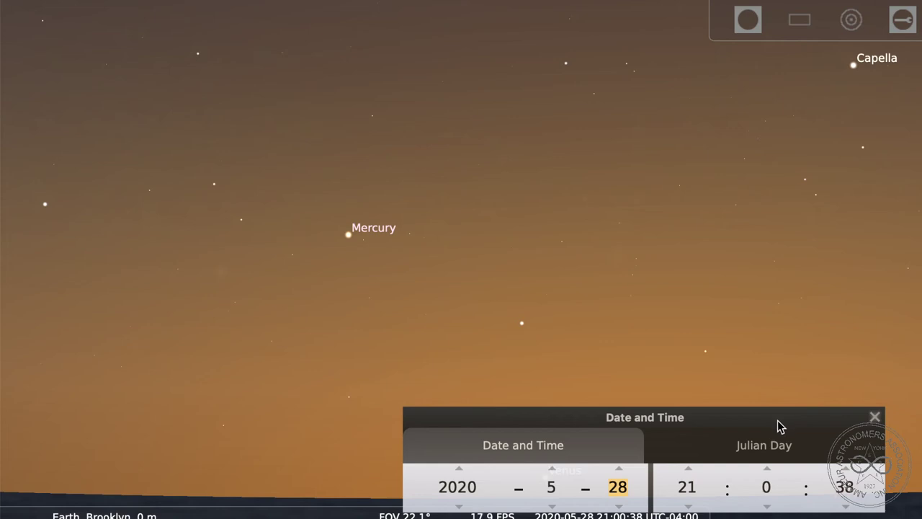
Step the date back one day at a time to 2020-05-21 and reposition the Date and Time window fully in view.
drag(778, 424, 815, 435)
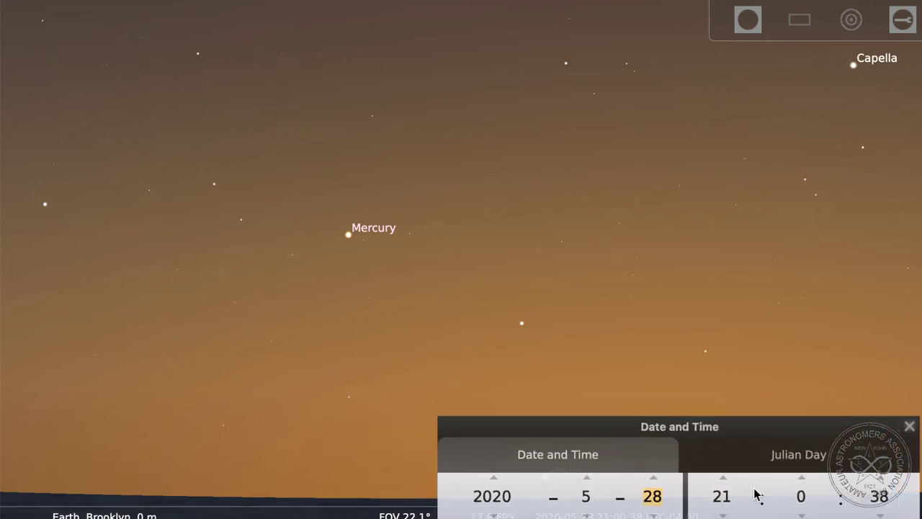
click(653, 515)
click(652, 515)
click(652, 514)
click(652, 514)
click(653, 515)
click(652, 515)
click(652, 514)
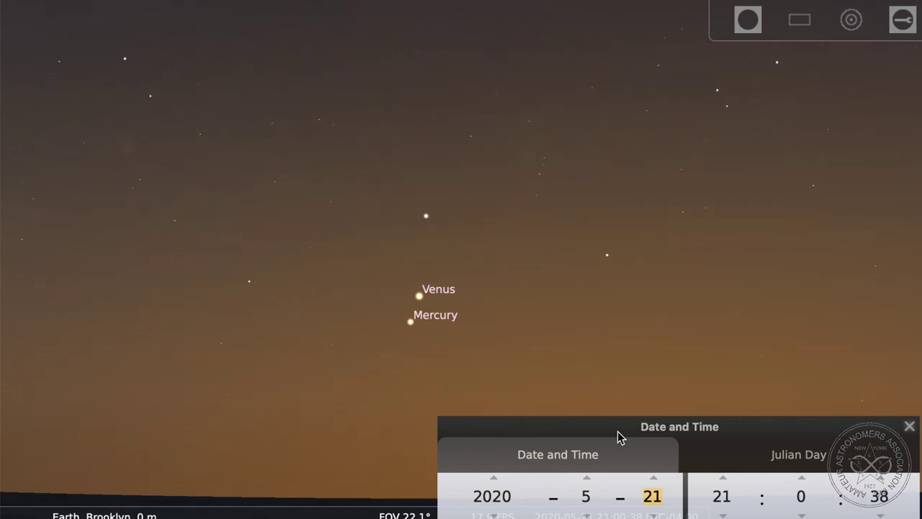
drag(618, 436, 625, 511)
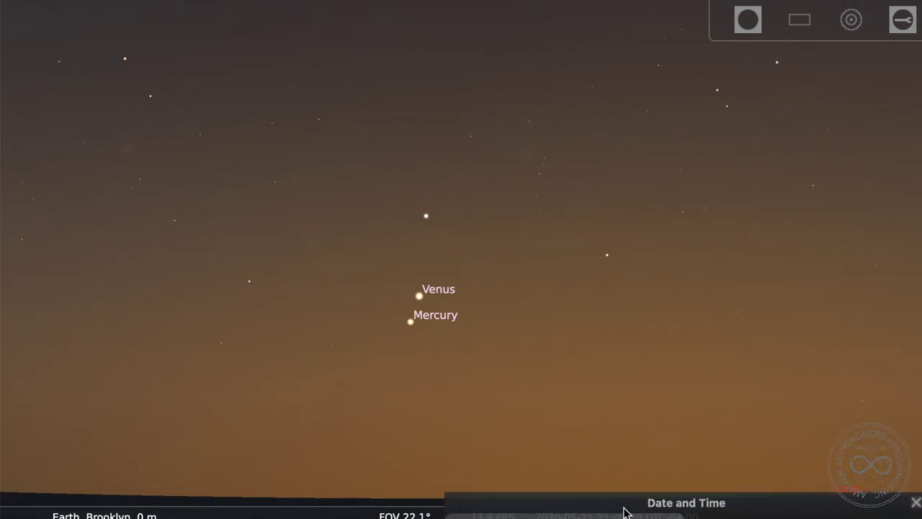
drag(625, 512, 617, 431)
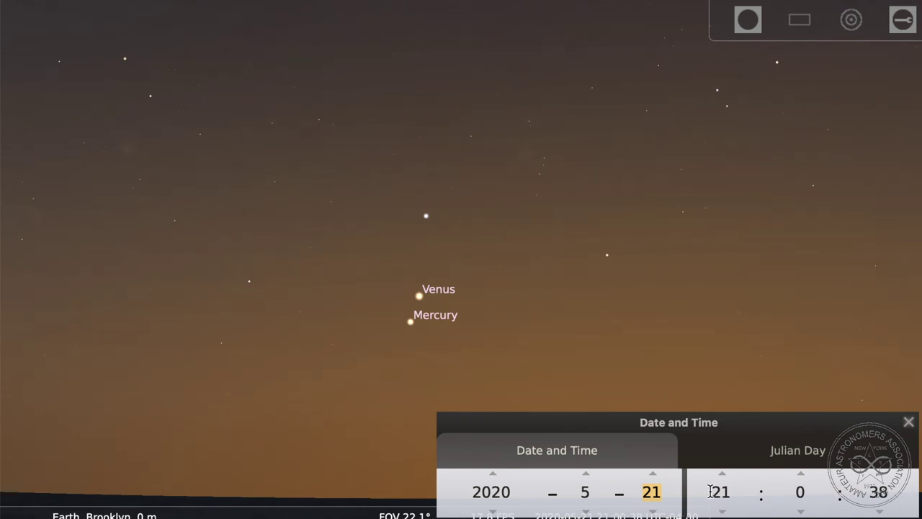
mouse_move(633, 430)
mouse_down()
mouse_move(634, 497)
mouse_move(627, 424)
mouse_up()
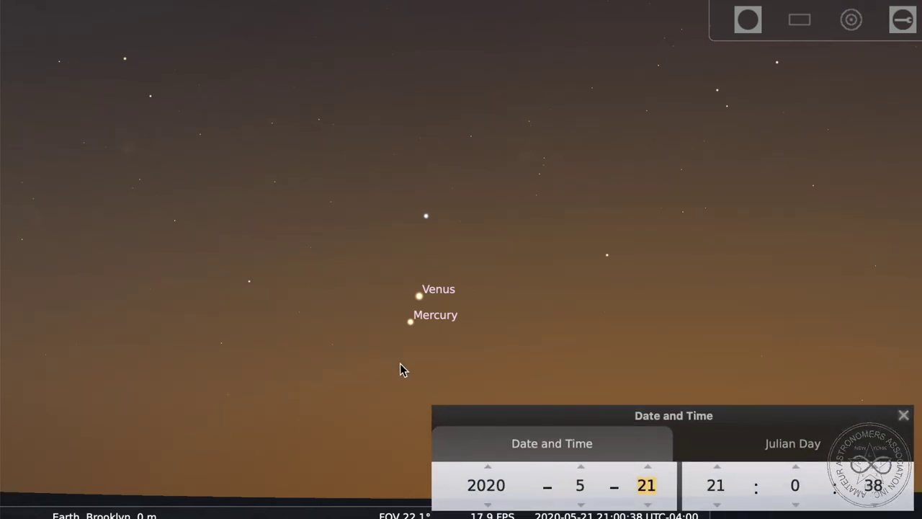
Face the southern horizon at a 70.9° field of view and advance the hour to 22.
scroll(402, 367, down, 5)
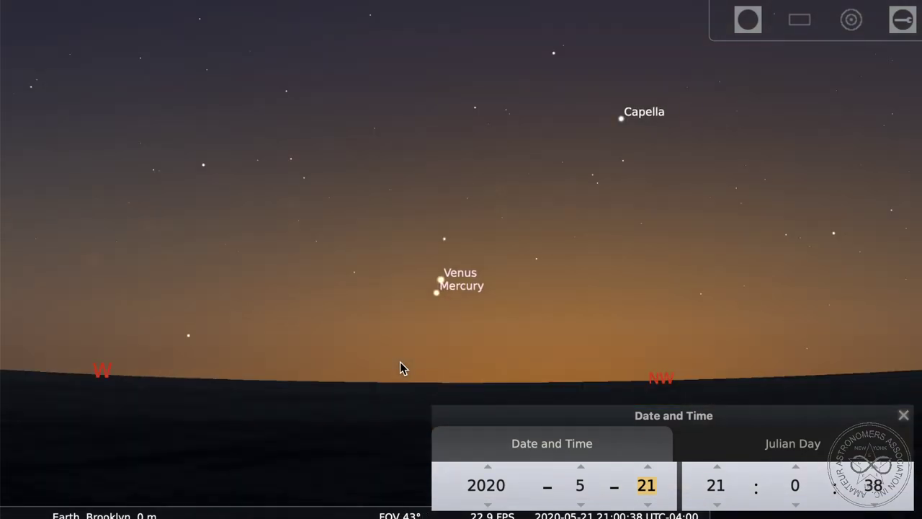
drag(136, 376, 372, 370)
scroll(375, 368, down, 3)
drag(281, 346, 567, 347)
drag(264, 344, 471, 344)
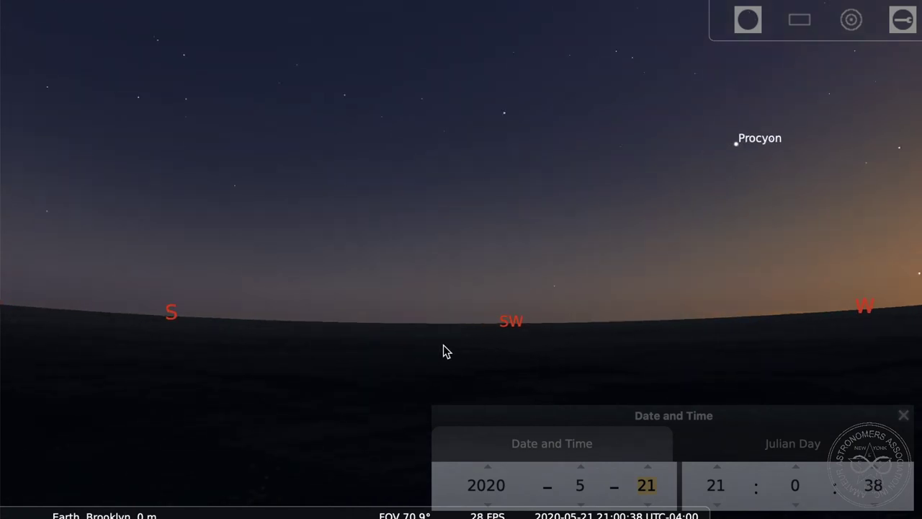
drag(251, 345, 436, 370)
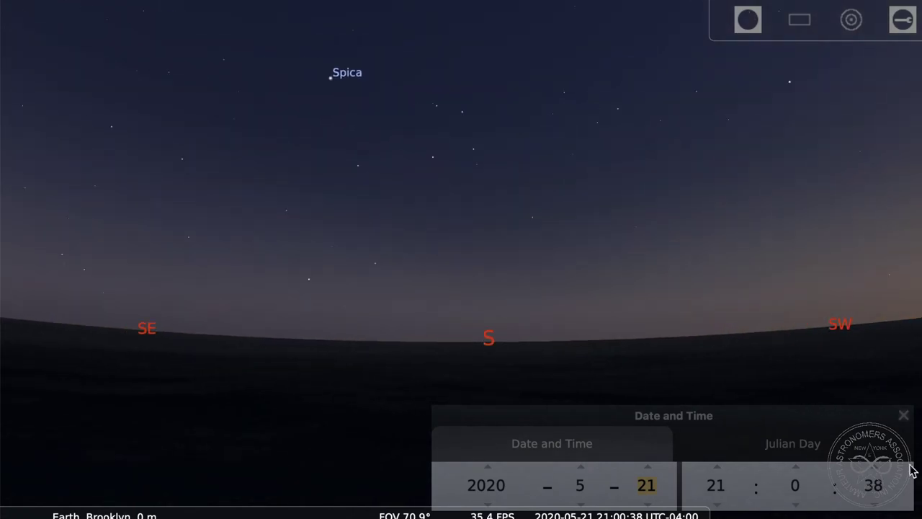
click(718, 468)
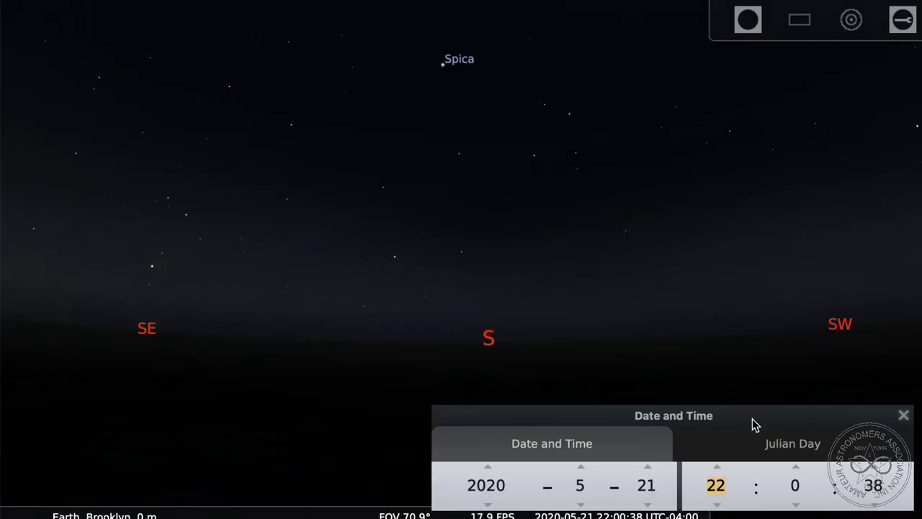
mouse_move(770, 420)
mouse_down()
mouse_move(744, 424)
mouse_move(739, 412)
mouse_move(774, 428)
mouse_up()
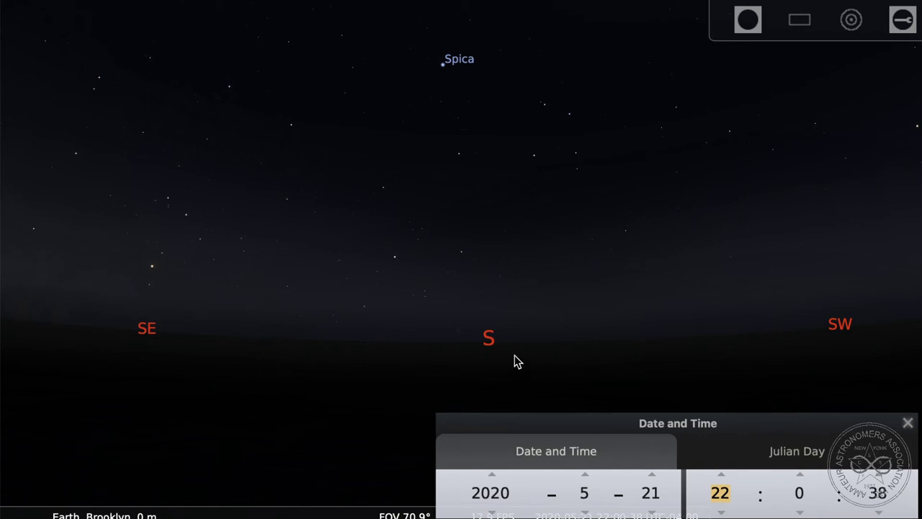
Raise the view from the south to Arcturus and Vega at a 98.9° field of view, with the Date and Time window moved aside.
drag(496, 353, 449, 390)
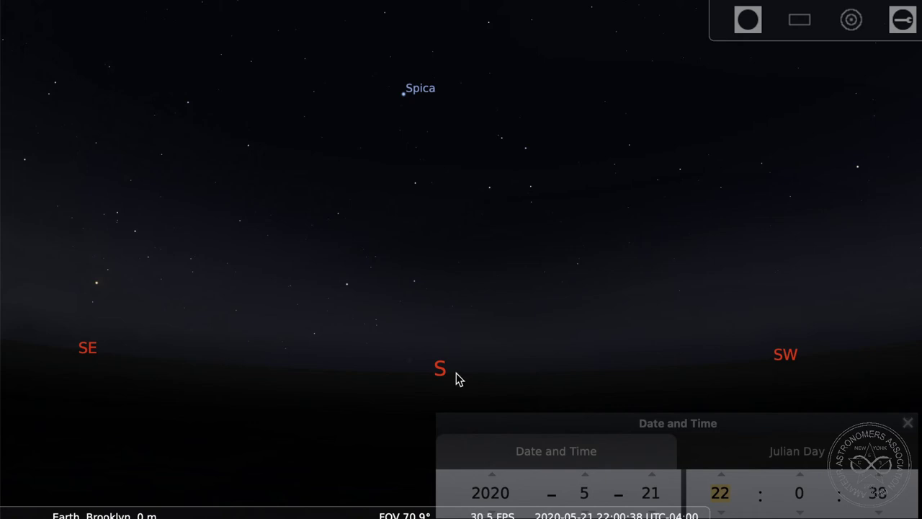
scroll(457, 373, up, 1)
scroll(457, 373, down, 2)
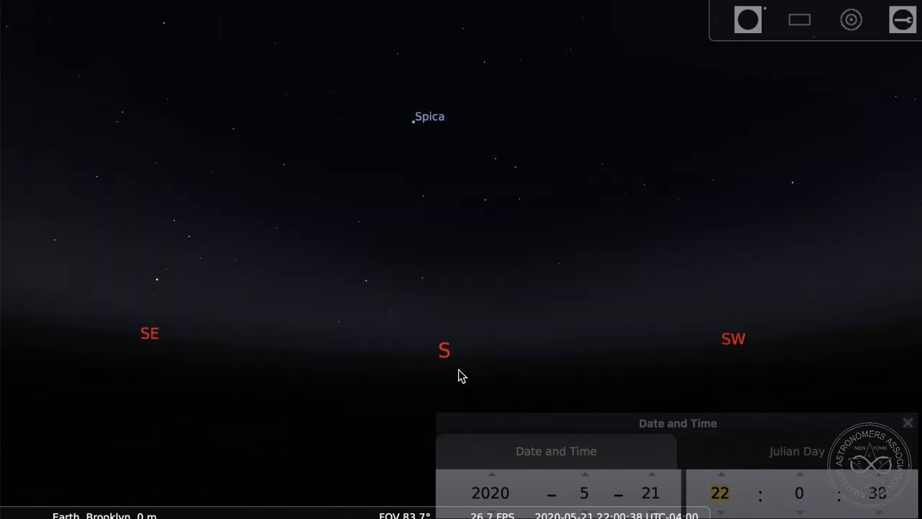
scroll(462, 376, down, 1)
drag(449, 342, 433, 401)
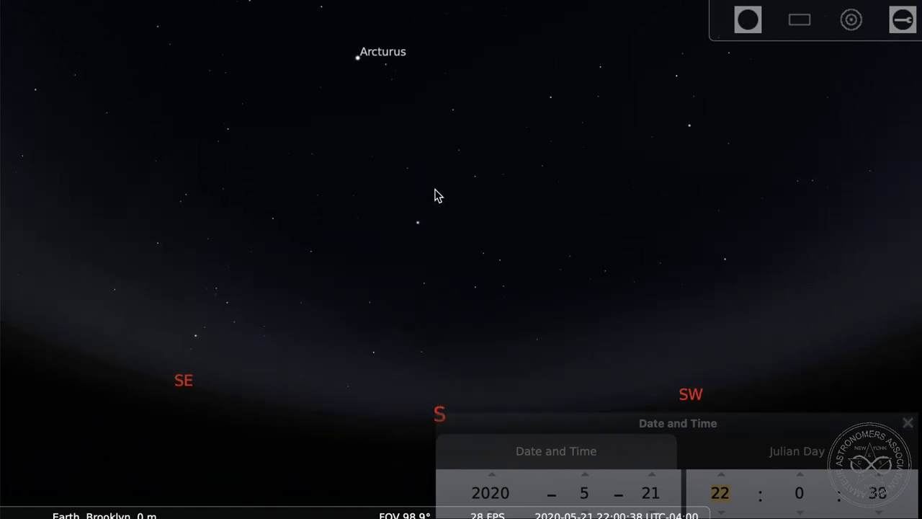
drag(437, 195, 437, 347)
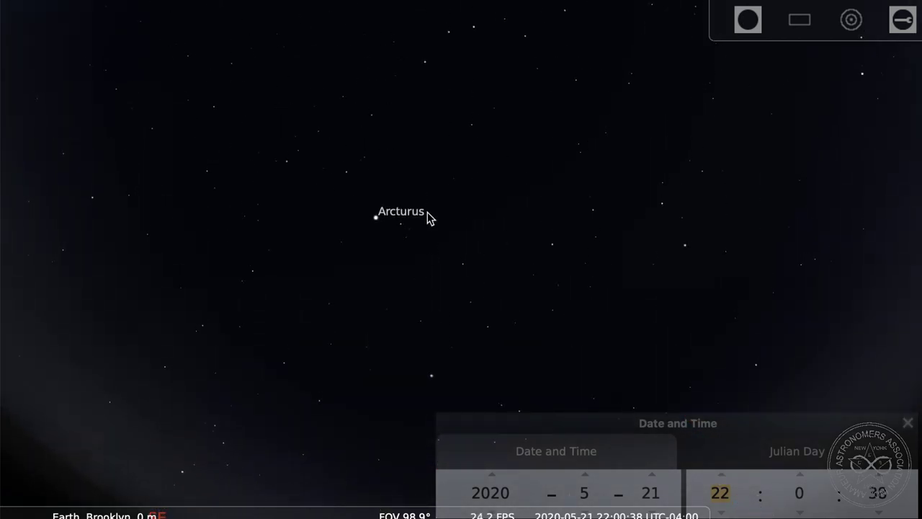
drag(427, 211, 385, 286)
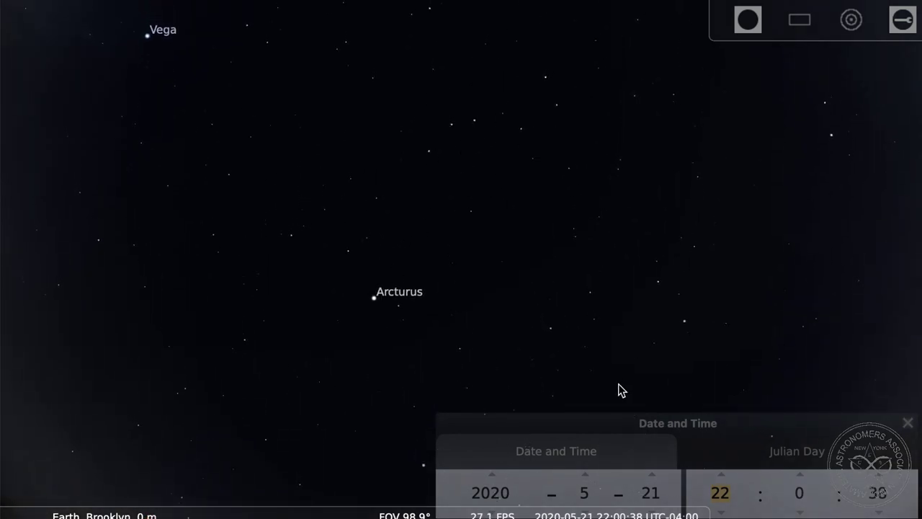
drag(597, 425, 602, 509)
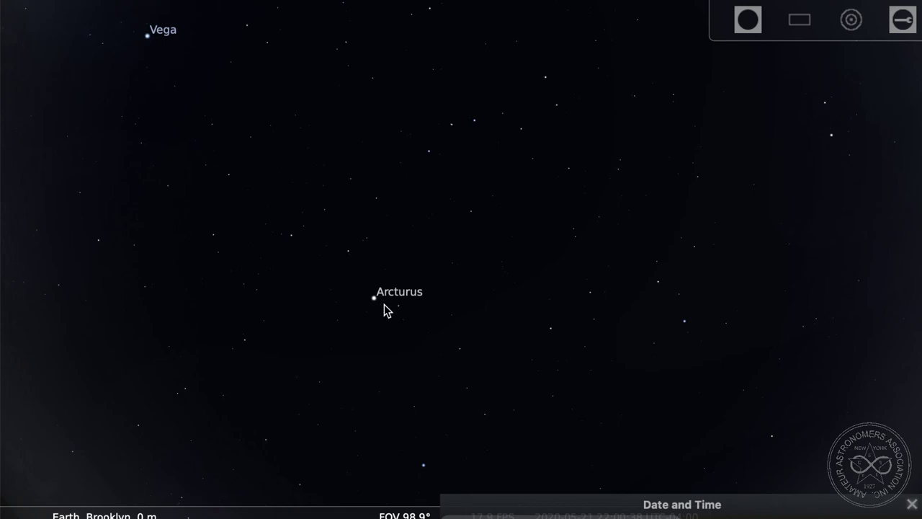
Examine the sky from Arcturus down through Spica to the southern horizon at an 83.7° field of view.
scroll(384, 310, up, 3)
drag(475, 354, 460, 296)
drag(406, 391, 425, 308)
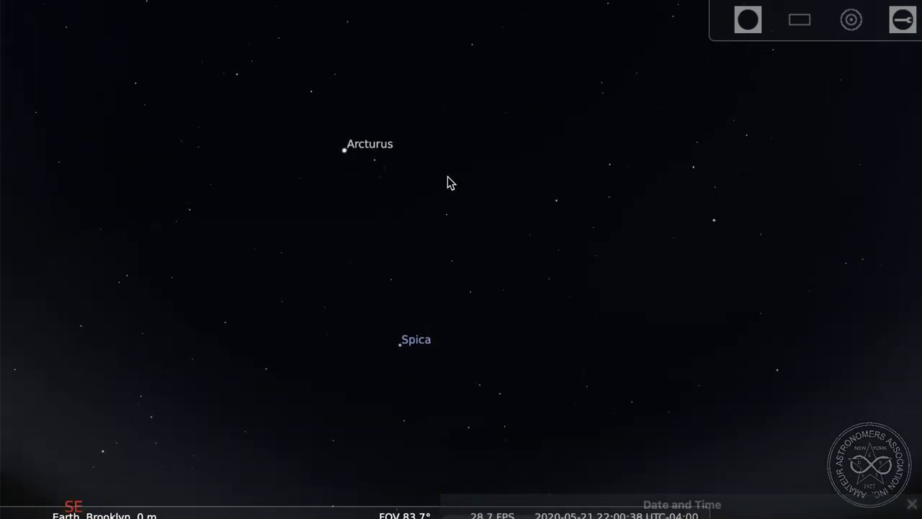
drag(449, 183, 433, 270)
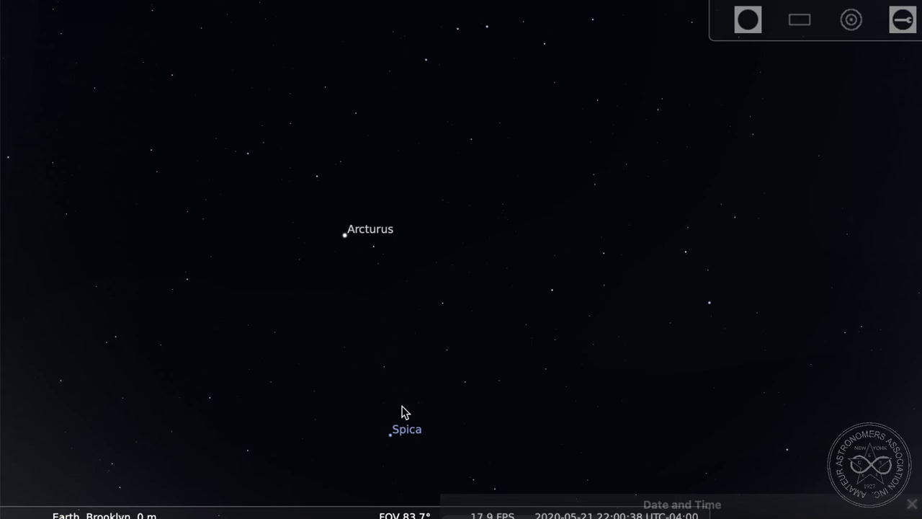
drag(516, 450, 467, 255)
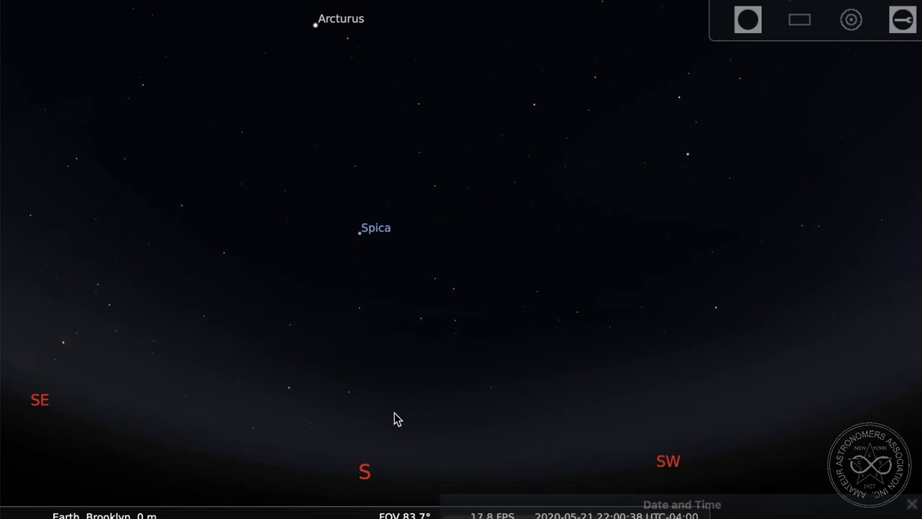
drag(283, 437, 317, 360)
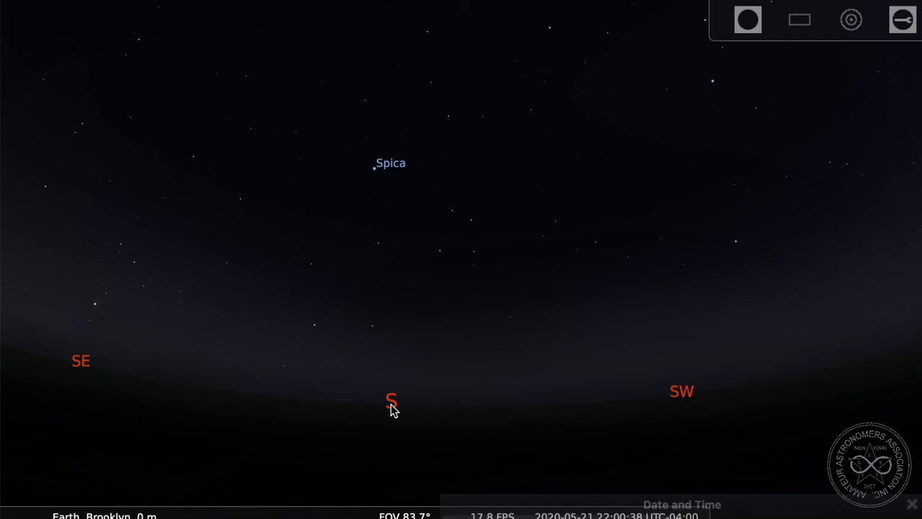
mouse_move(728, 516)
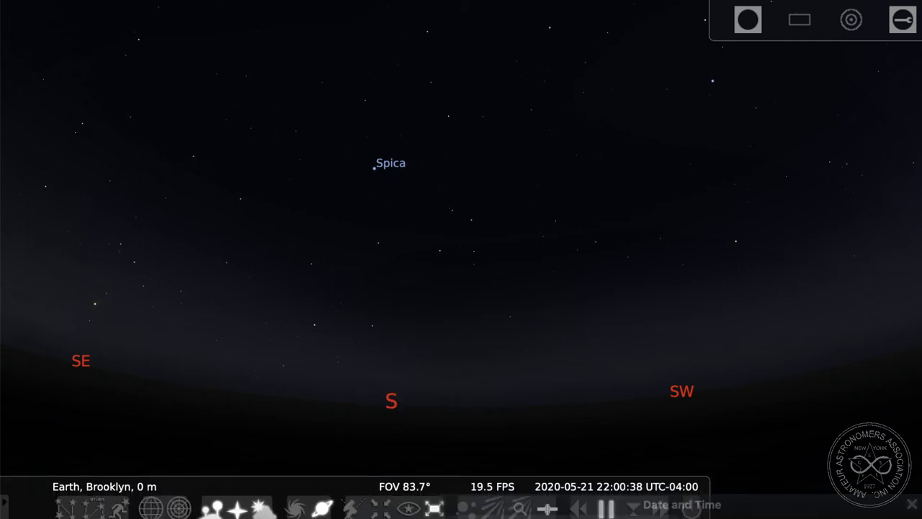
drag(373, 442, 388, 435)
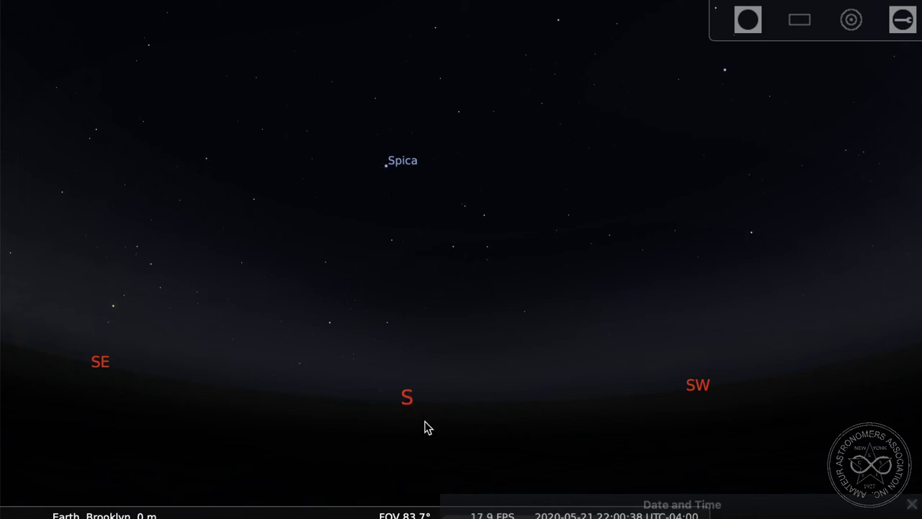
Widen the view to a 193° field of view so the sky dome from Arcturus to Vega, Capella and Procyon is shown.
scroll(432, 432, down, 5)
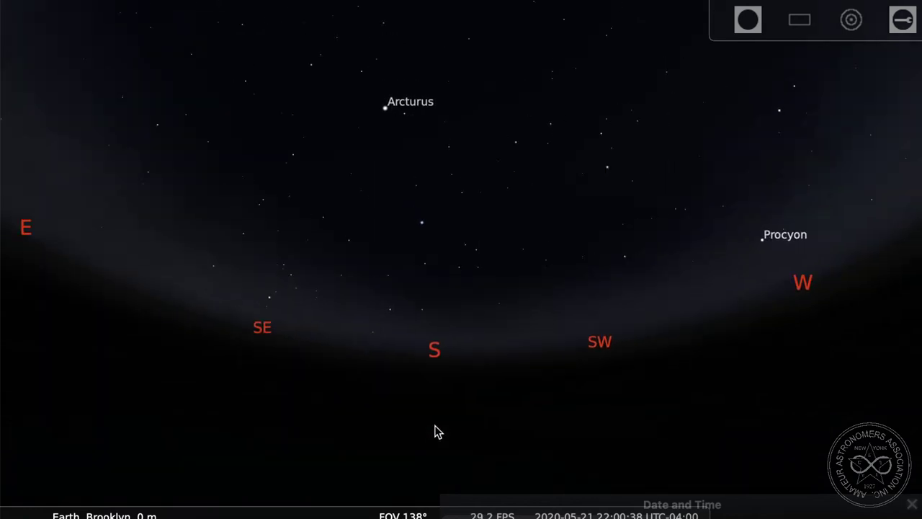
scroll(436, 404, down, 3)
drag(413, 380, 398, 479)
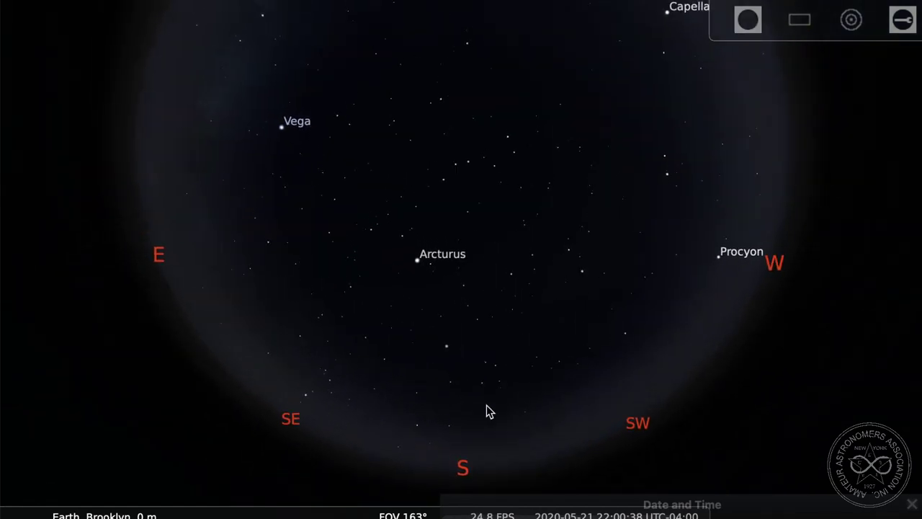
scroll(487, 410, down, 2)
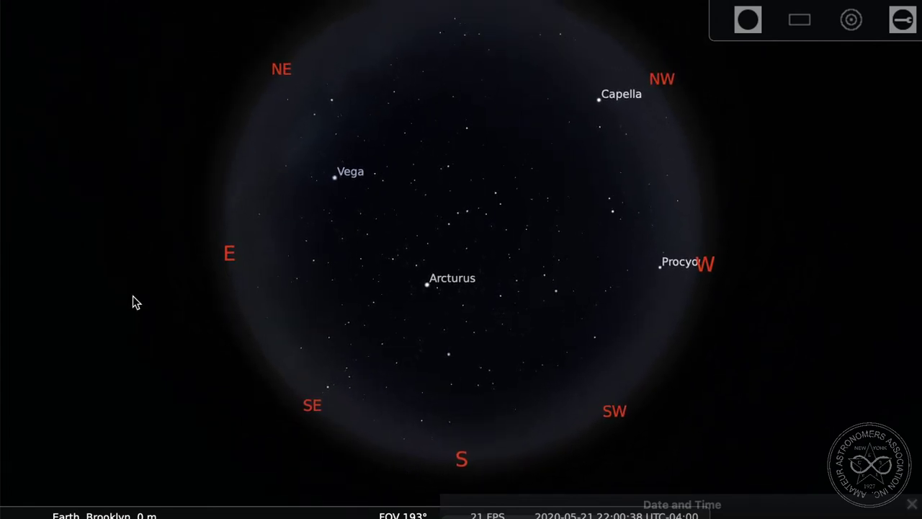
Turn on the Meridian line in the celestial sphere markings and center the whole-sky view with north and south in sight.
mouse_move(8, 267)
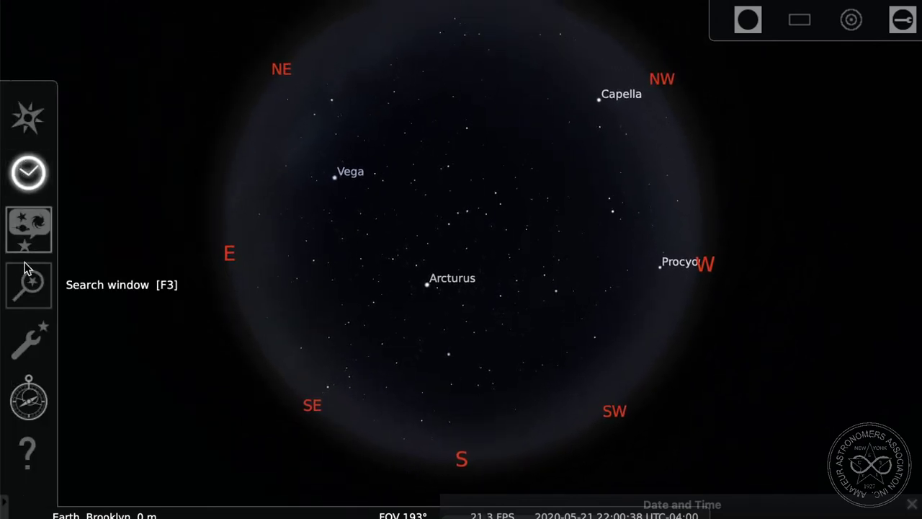
click(28, 229)
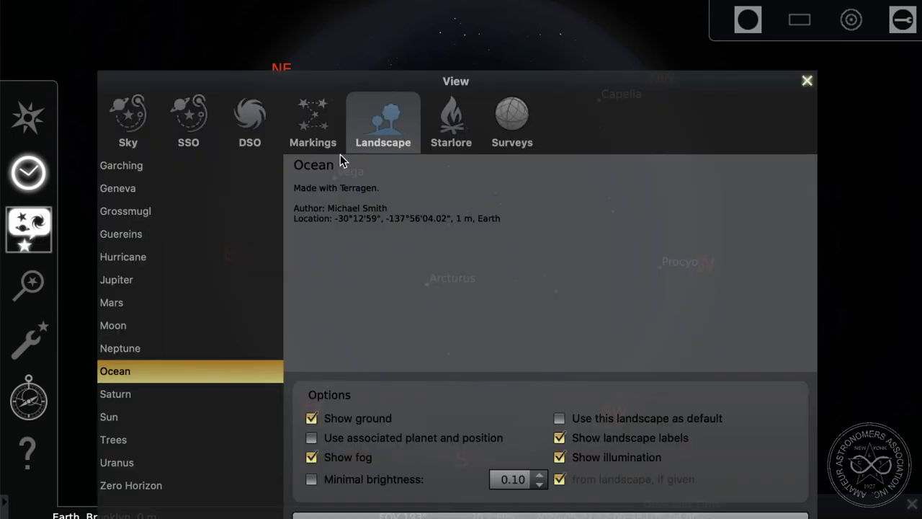
click(317, 130)
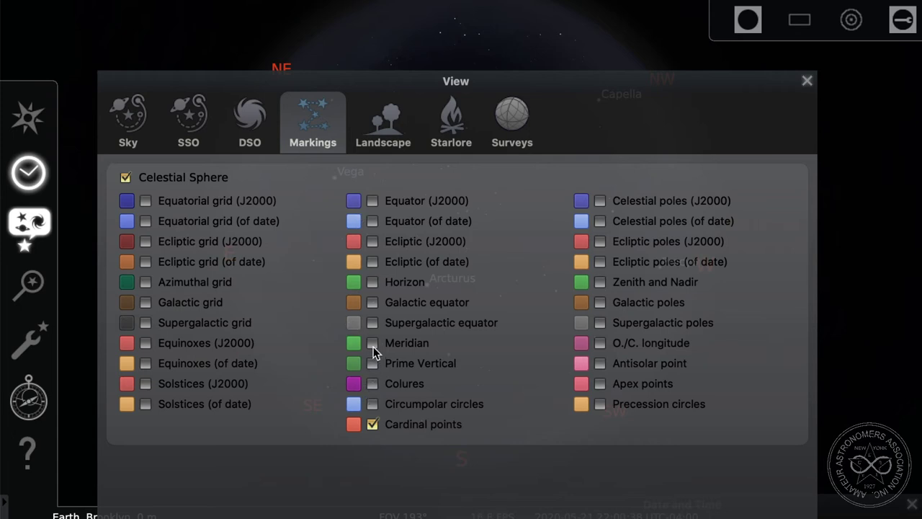
click(807, 82)
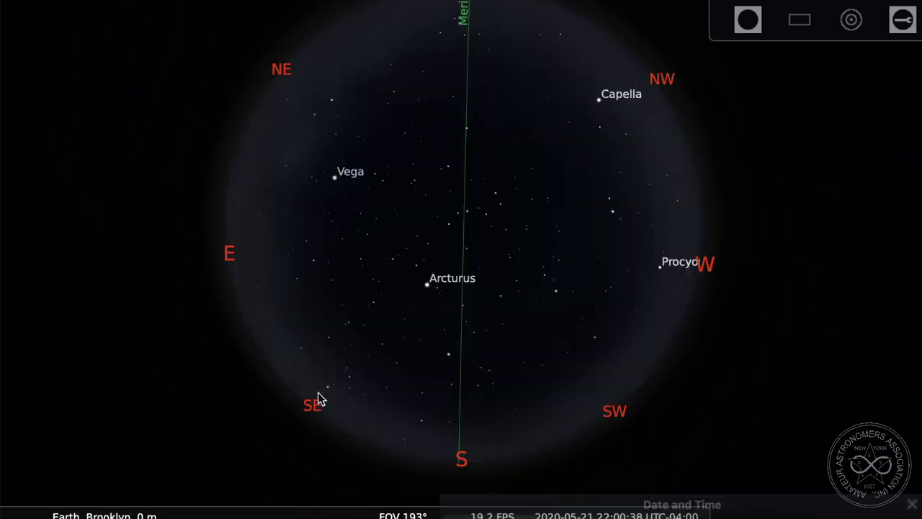
drag(198, 395, 203, 403)
mouse_move(500, 290)
mouse_down()
mouse_move(520, 295)
mouse_move(505, 295)
mouse_move(513, 296)
mouse_up()
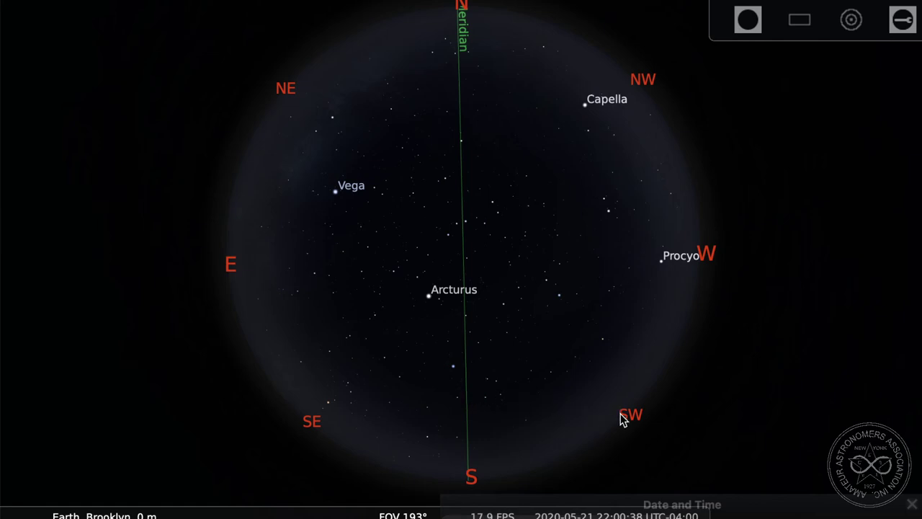
Narrow the view to 98.9° above the southern horizon, check Spica's object information, and clear the selection.
mouse_move(469, 481)
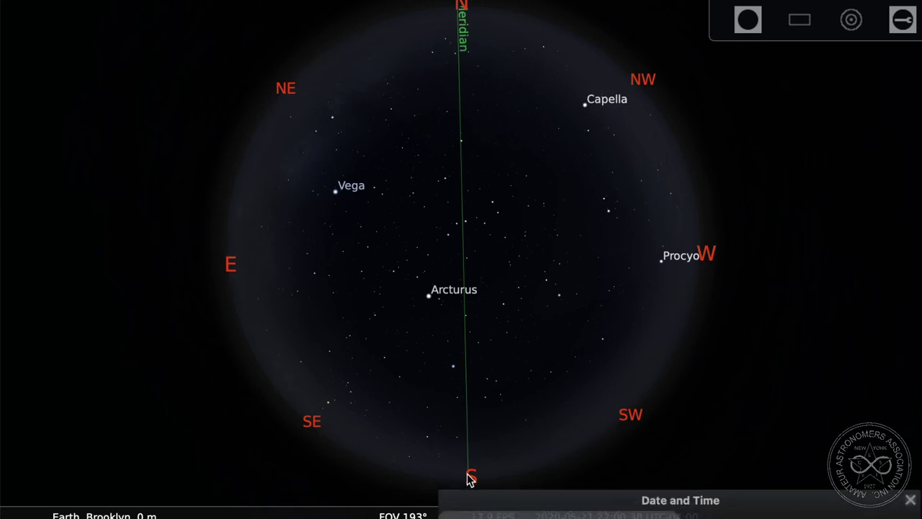
drag(498, 445, 481, 365)
scroll(482, 361, up, 5)
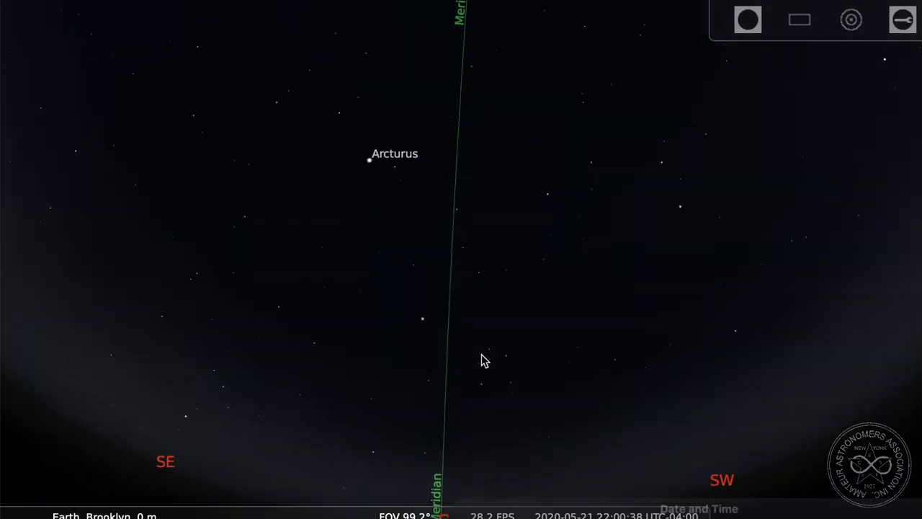
drag(484, 382, 497, 245)
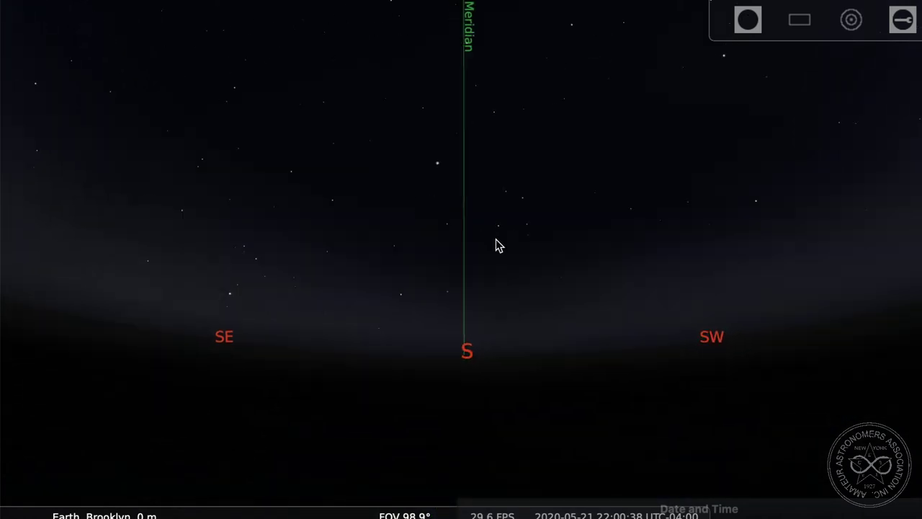
click(437, 154)
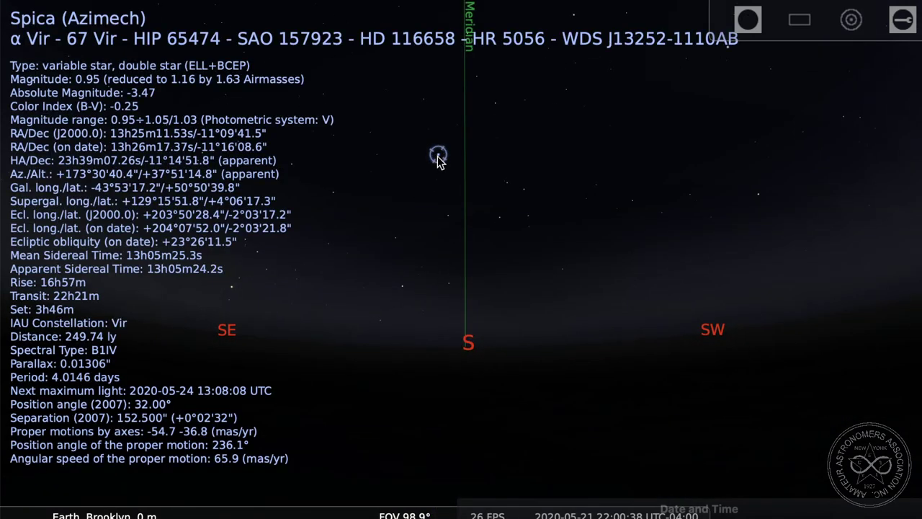
right_click(438, 159)
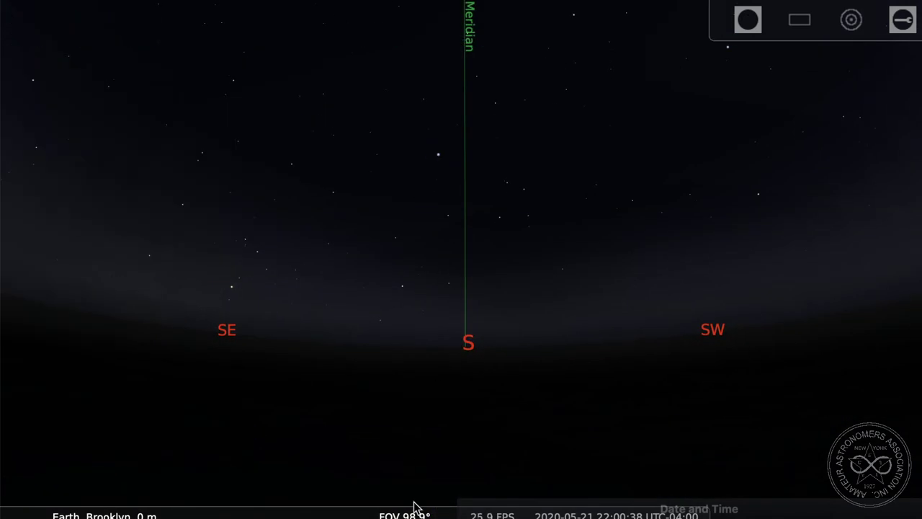
Check Spica's object information for its transit time, clear the selection, and advance the time to 22:20 on 2020-05-21.
click(438, 155)
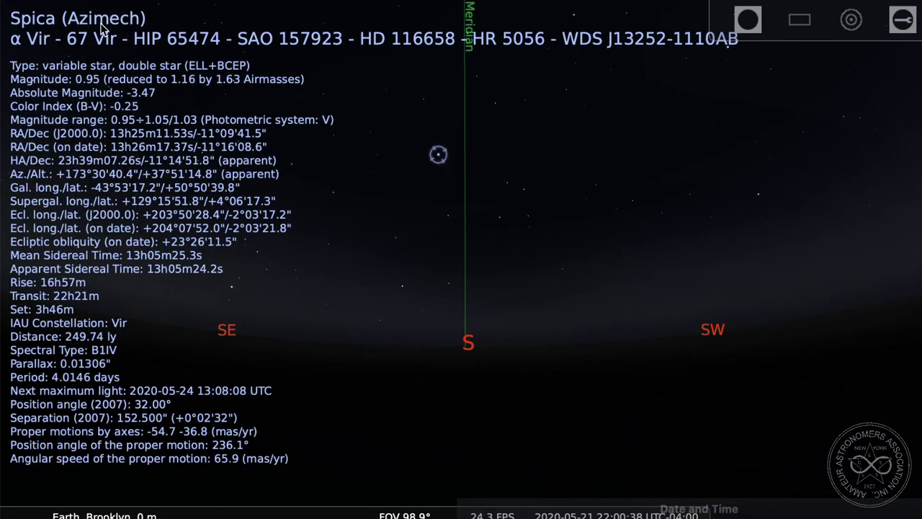
right_click(440, 155)
drag(333, 373, 333, 431)
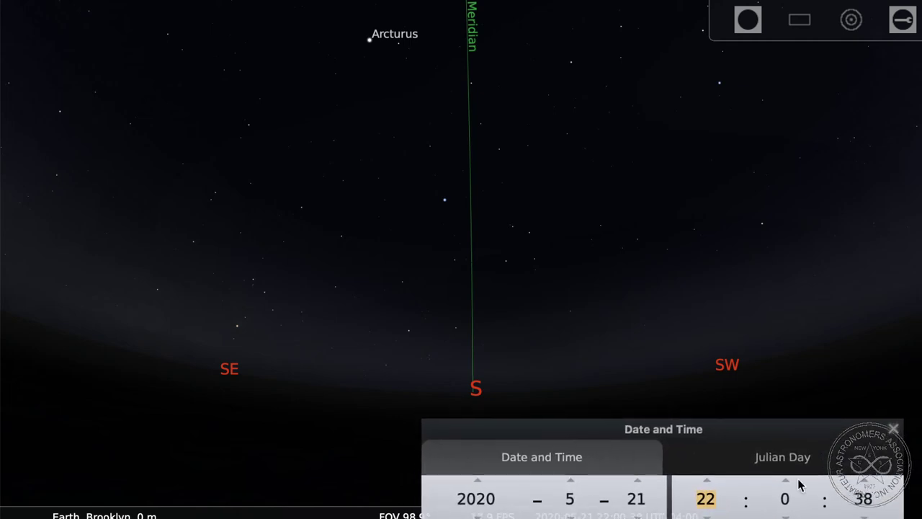
drag(786, 481, 787, 481)
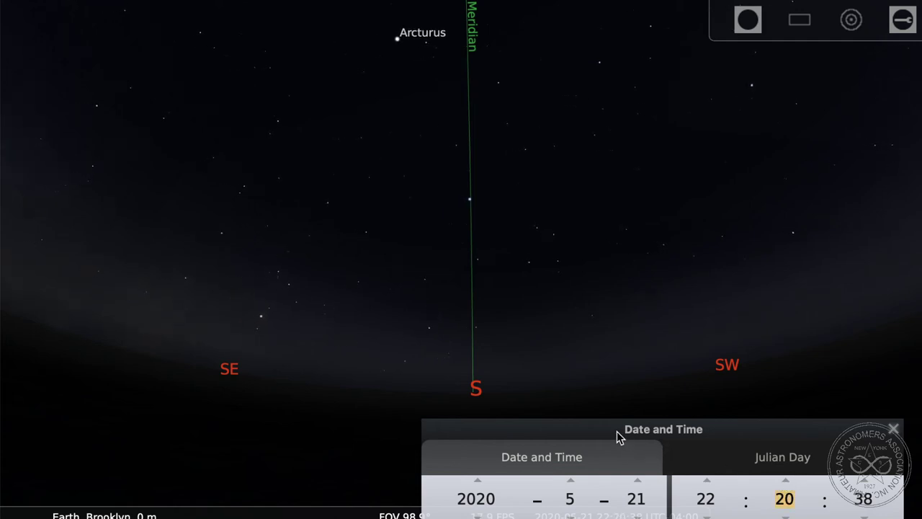
drag(615, 432, 711, 458)
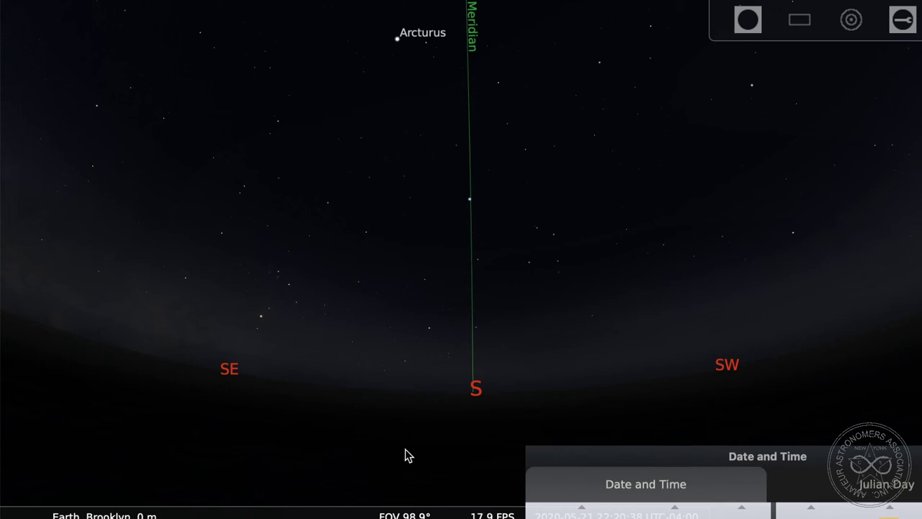
Turn on the deep-sky object markers and survey the sky from the western horizon back to due south.
mouse_move(263, 510)
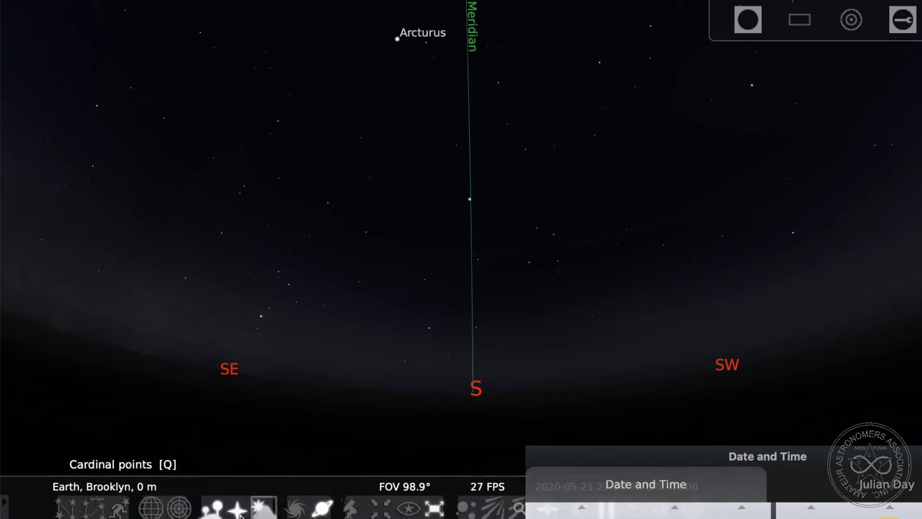
click(298, 508)
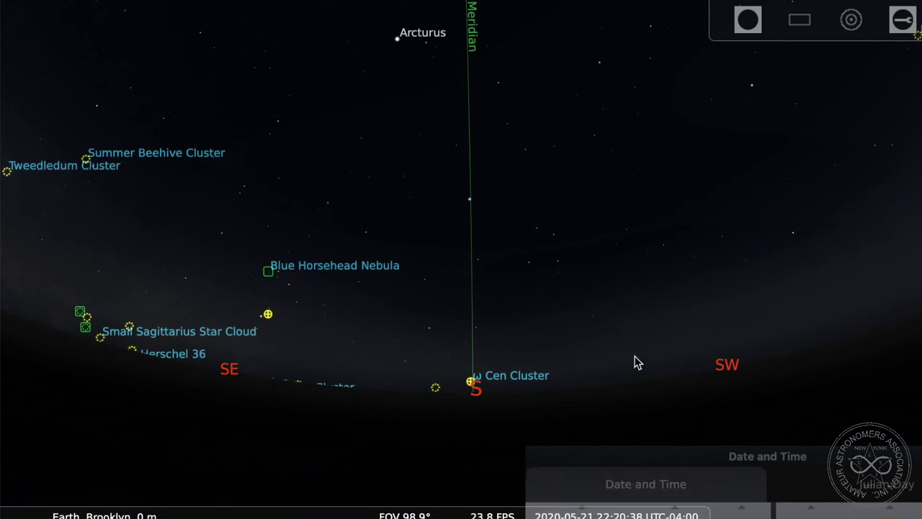
drag(848, 377, 311, 372)
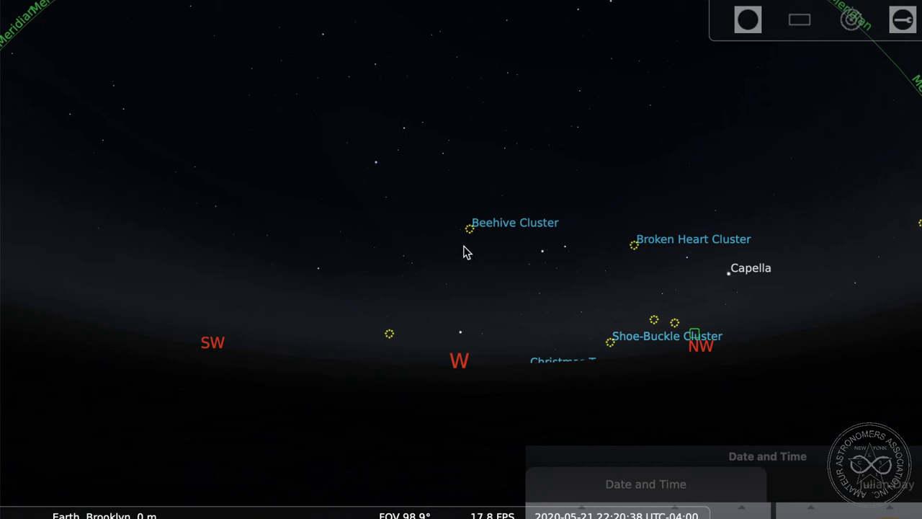
drag(191, 408, 674, 397)
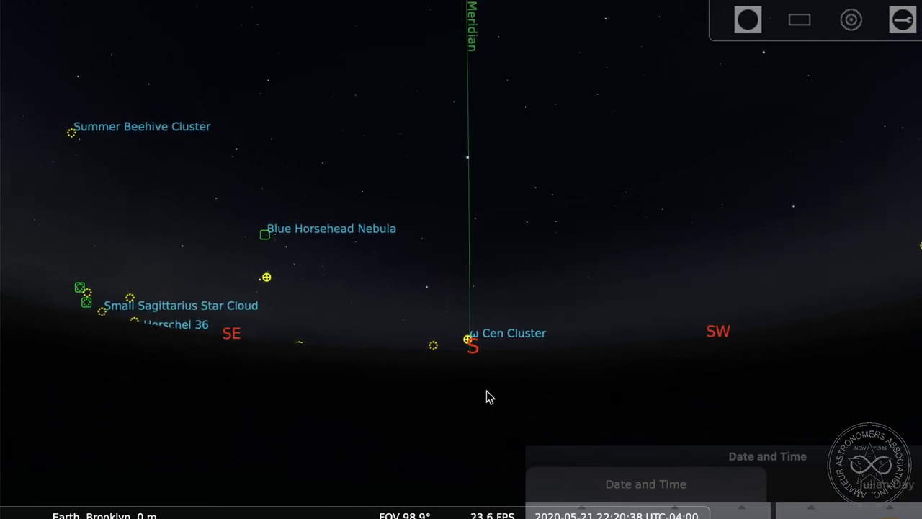
drag(486, 391, 485, 376)
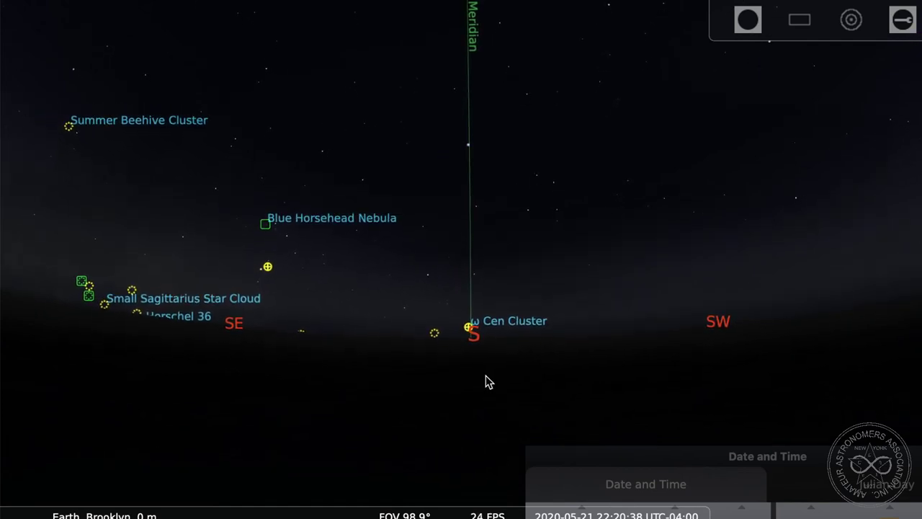
Examine the meridian from Spica down to the ω Cen Cluster at the southern horizon, at fields of view between 50.8° and 70.9°.
scroll(487, 381, up, 2)
scroll(488, 382, up, 2)
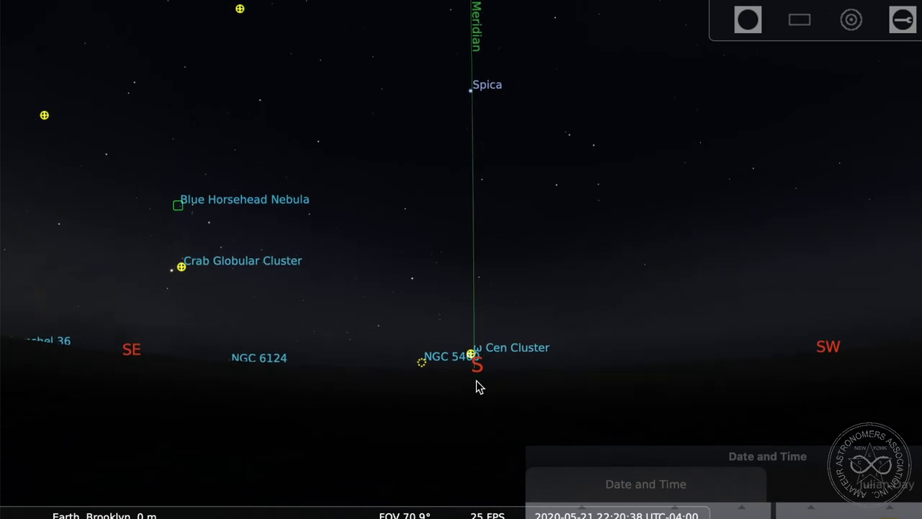
drag(477, 383, 475, 356)
scroll(476, 361, up, 2)
scroll(476, 362, up, 2)
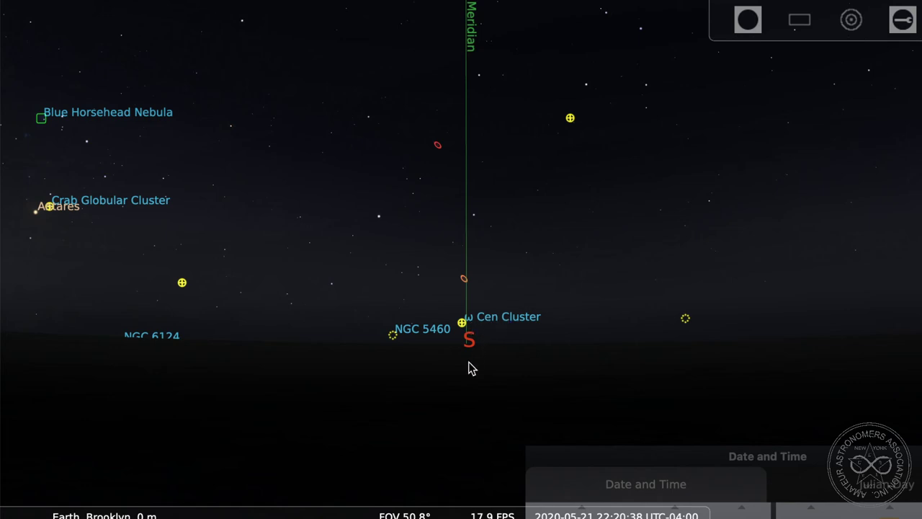
drag(472, 371, 474, 398)
scroll(473, 397, down, 2)
scroll(474, 397, down, 2)
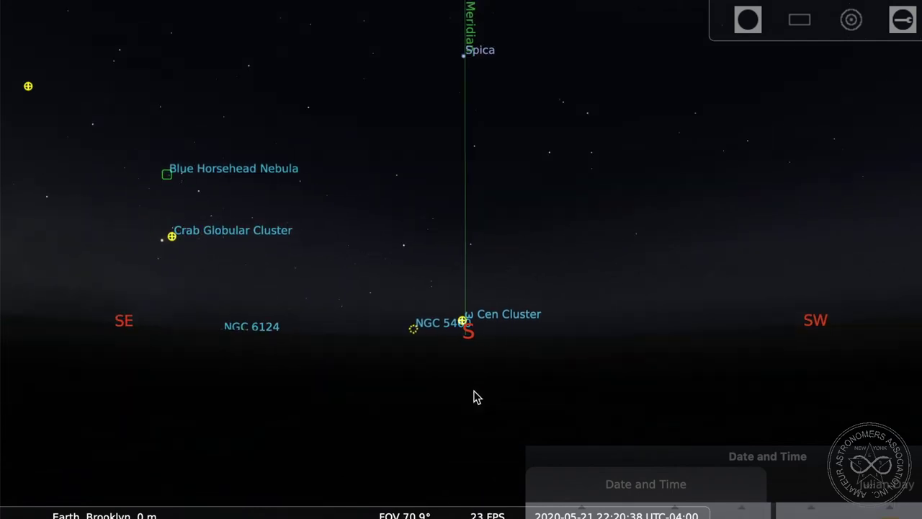
scroll(474, 397, down, 2)
drag(473, 334, 481, 413)
scroll(481, 414, up, 2)
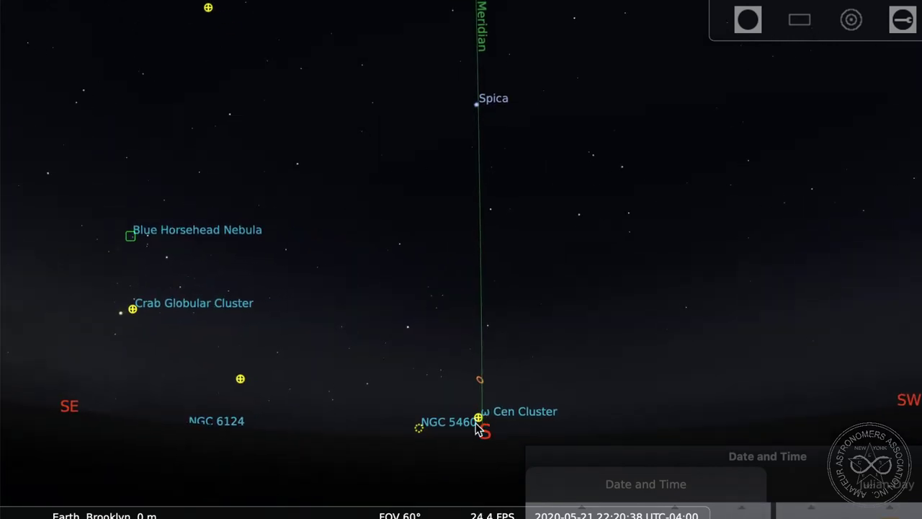
drag(468, 453, 481, 364)
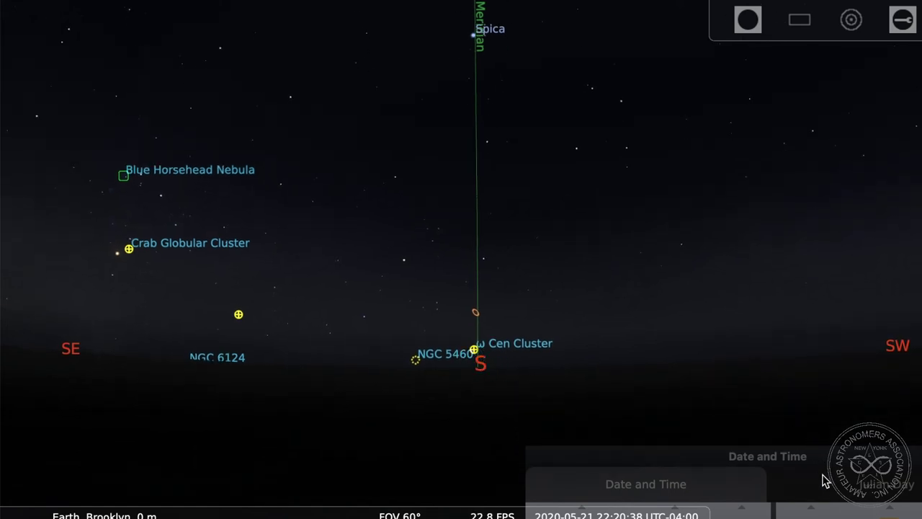
Step the time back minute by minute to 21:01 to follow the ω Cen Cluster east of the meridian.
drag(860, 461, 664, 421)
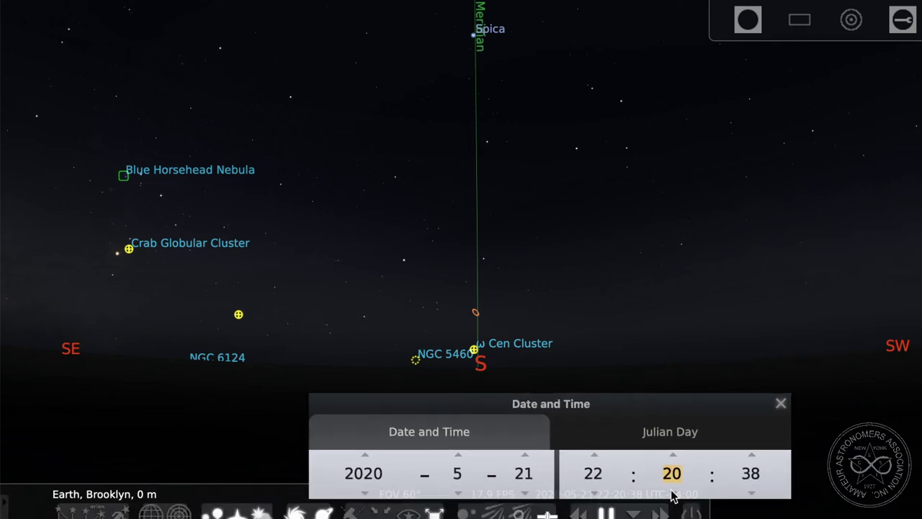
drag(673, 417, 673, 402)
scroll(673, 475, down, 10)
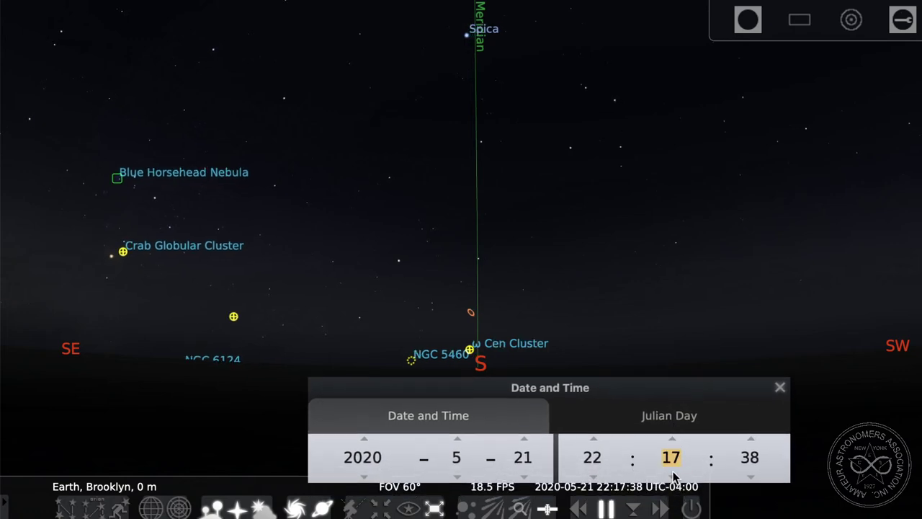
scroll(673, 475, down, 14)
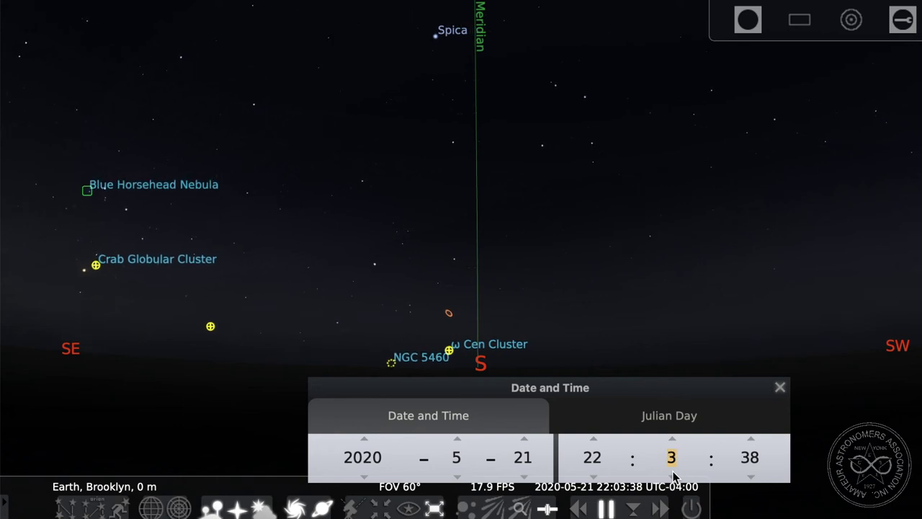
scroll(673, 475, down, 13)
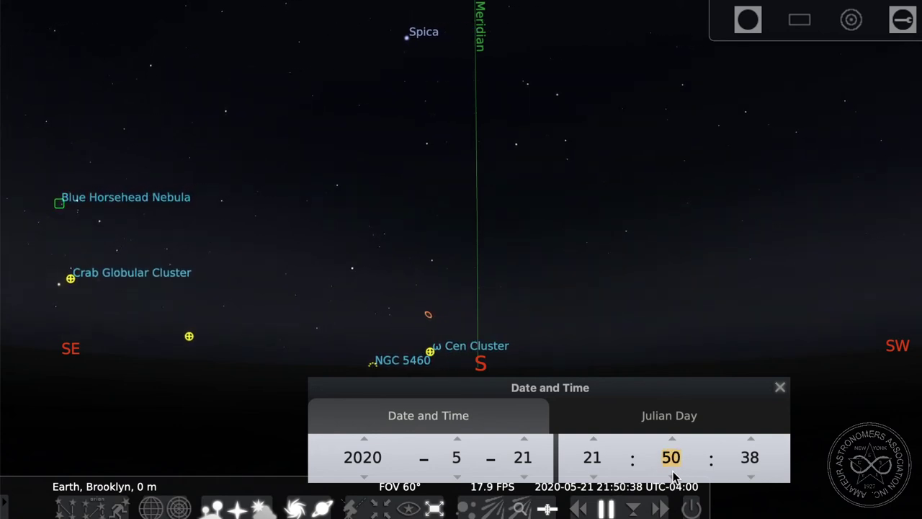
scroll(673, 475, down, 13)
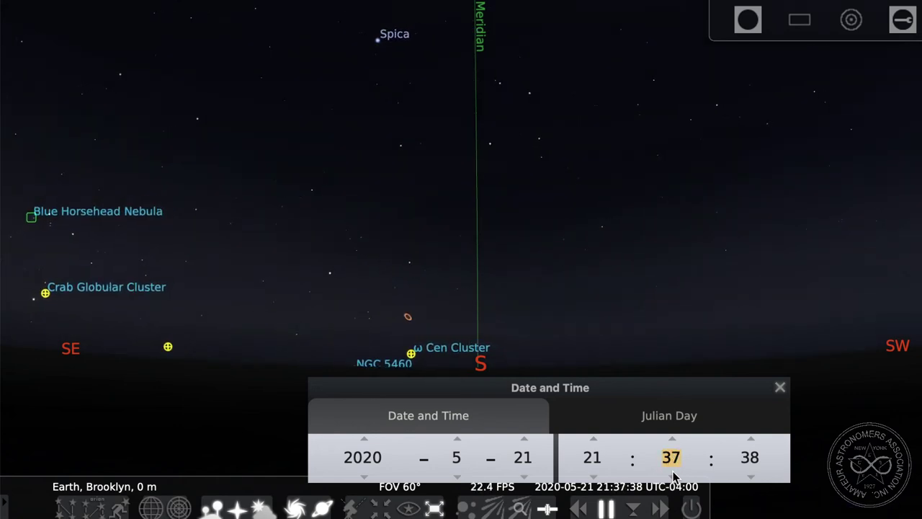
scroll(672, 476, down, 13)
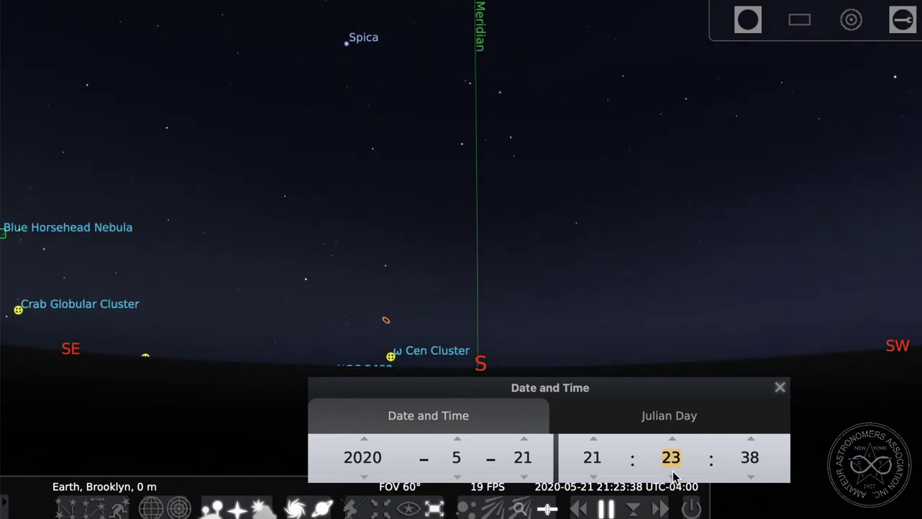
scroll(672, 476, down, 14)
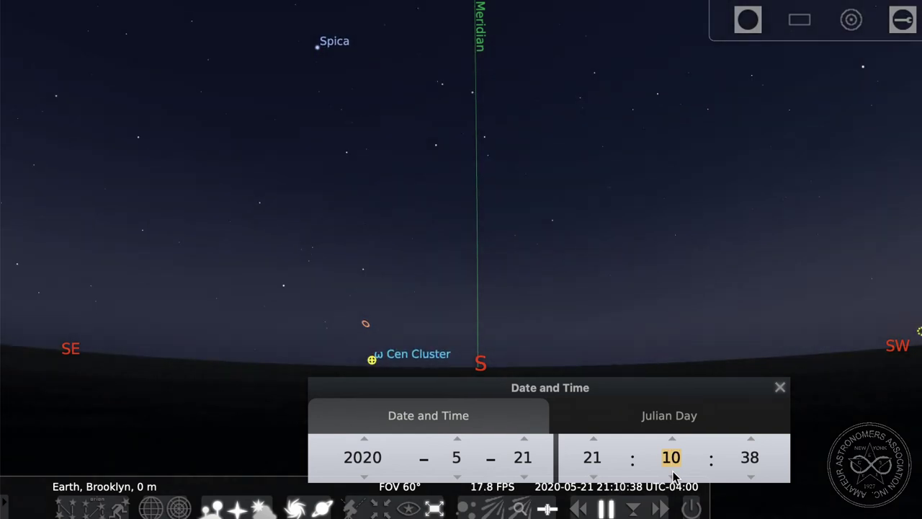
scroll(675, 477, down, 2)
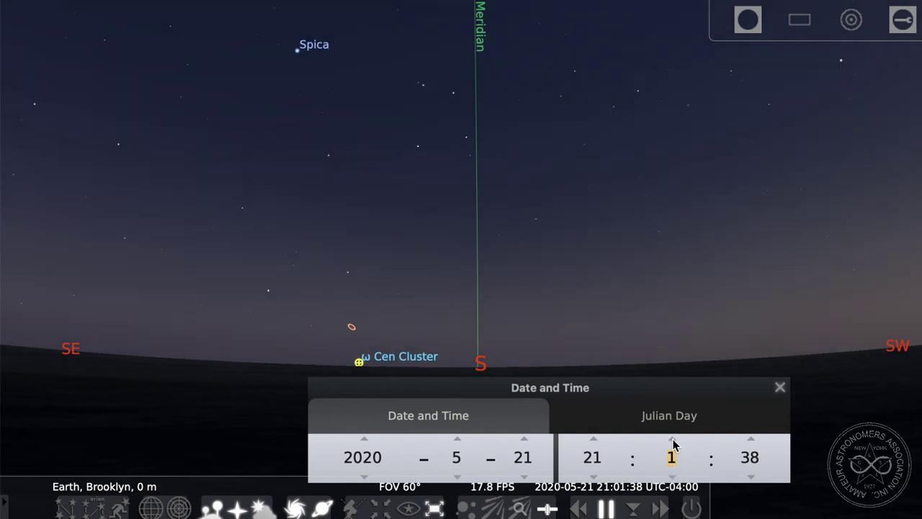
Advance the time to 23:14 to follow Spica and the ω Cen Cluster west of the meridian.
click(593, 441)
click(594, 441)
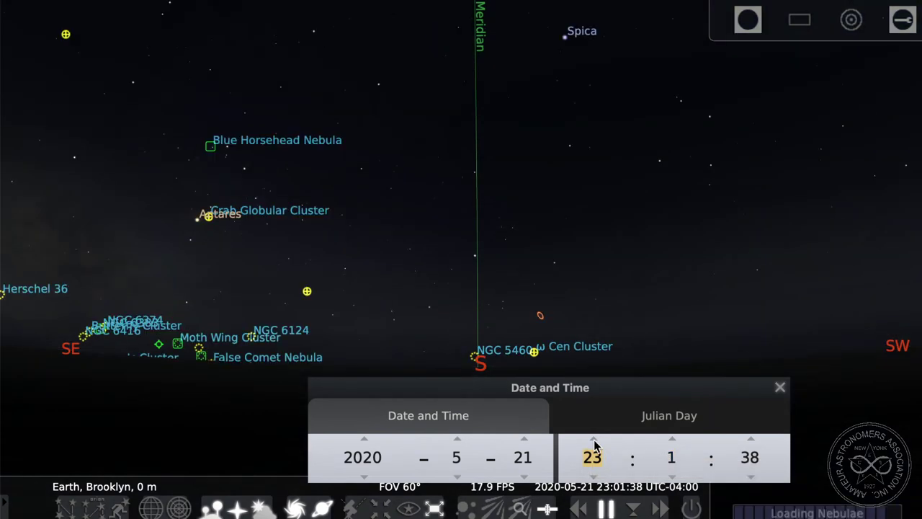
click(673, 441)
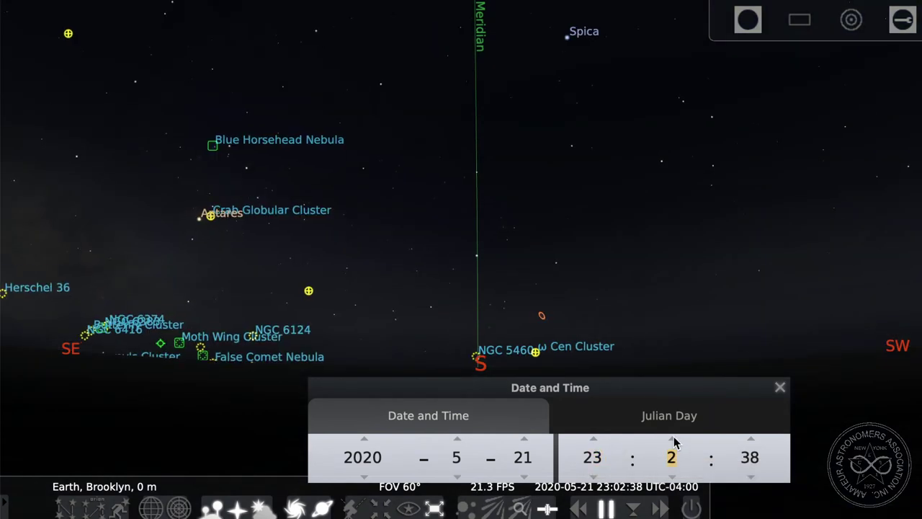
scroll(673, 441, up, 10)
scroll(673, 446, up, 2)
drag(693, 389, 706, 384)
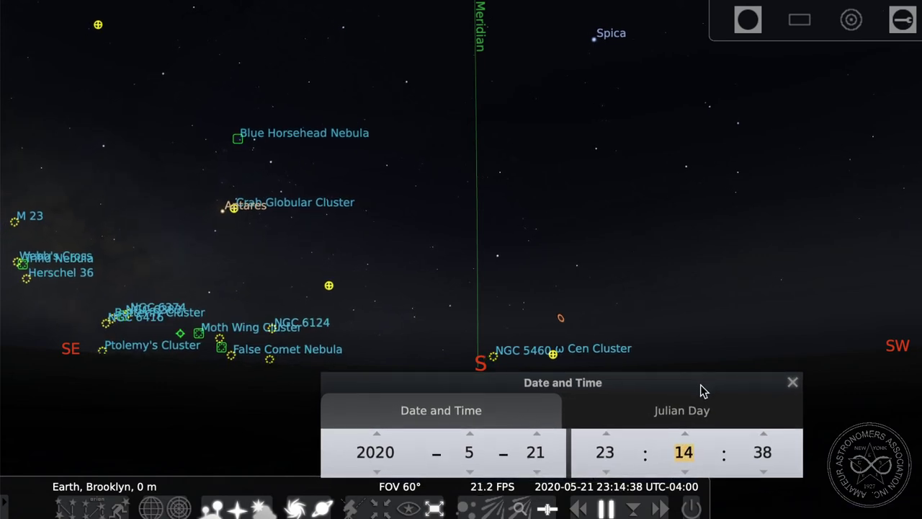
Step the time back to 22:22 to place the ω Cen Cluster on the meridian, and move the Date and Time window aside.
scroll(686, 465, down, 7)
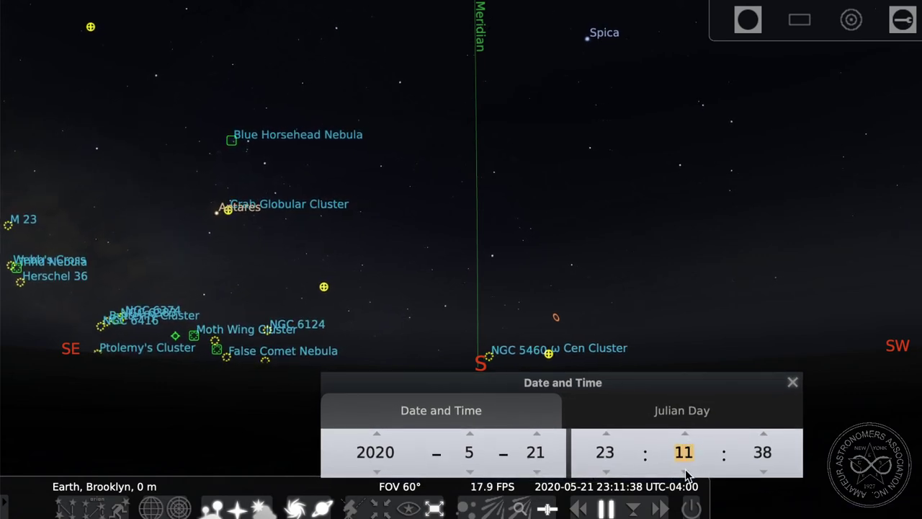
scroll(685, 464, down, 13)
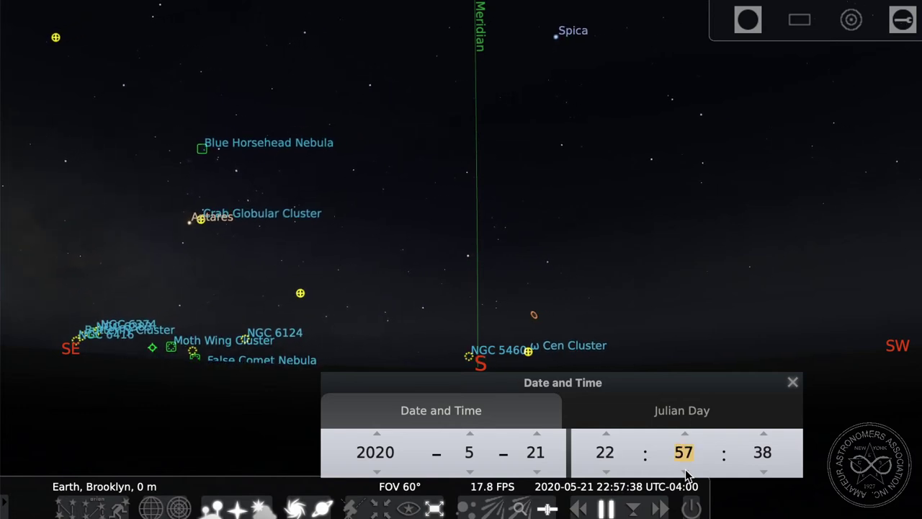
scroll(686, 464, down, 13)
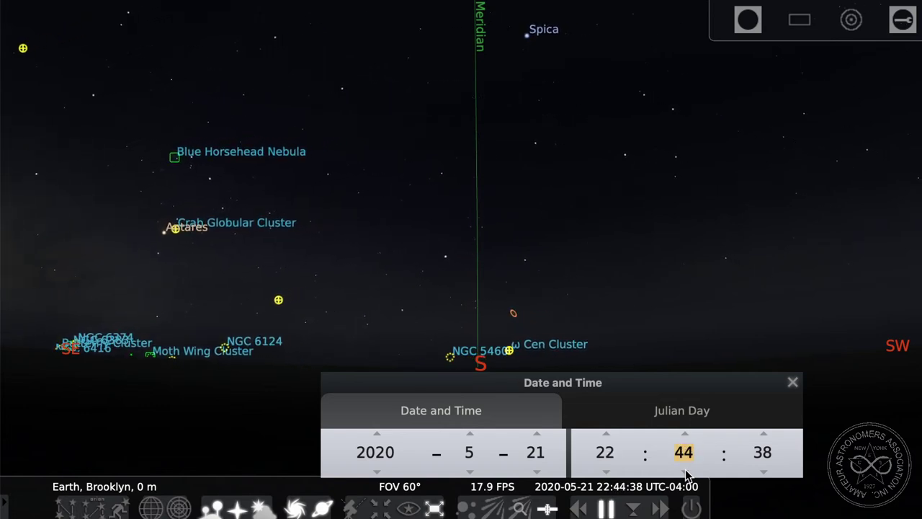
scroll(686, 465, down, 13)
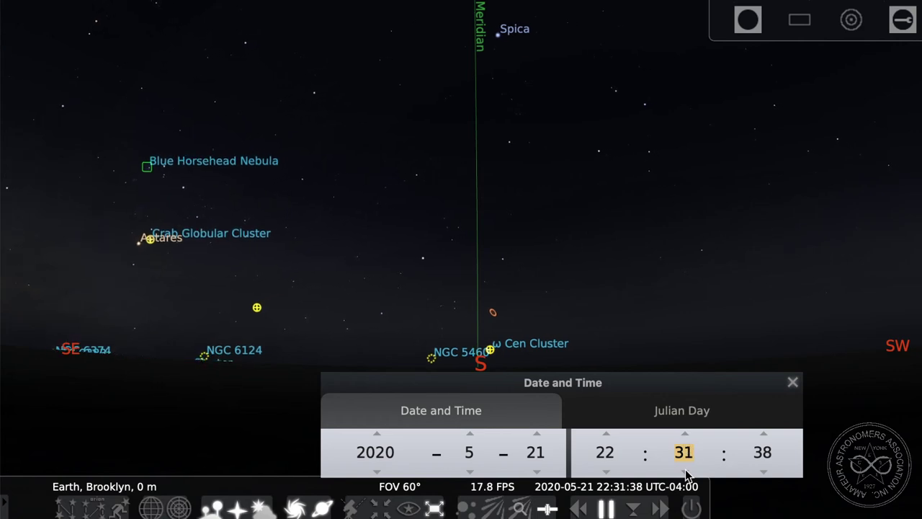
scroll(686, 469, down, 6)
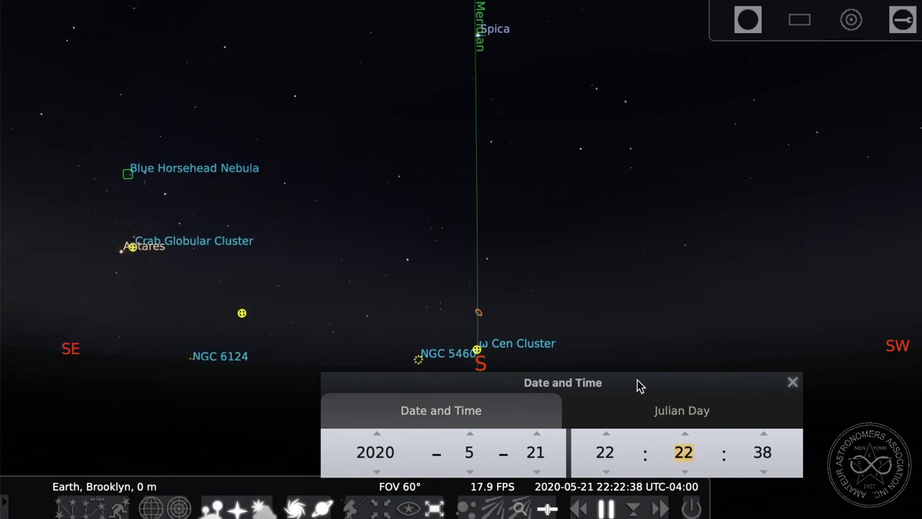
drag(637, 385, 776, 481)
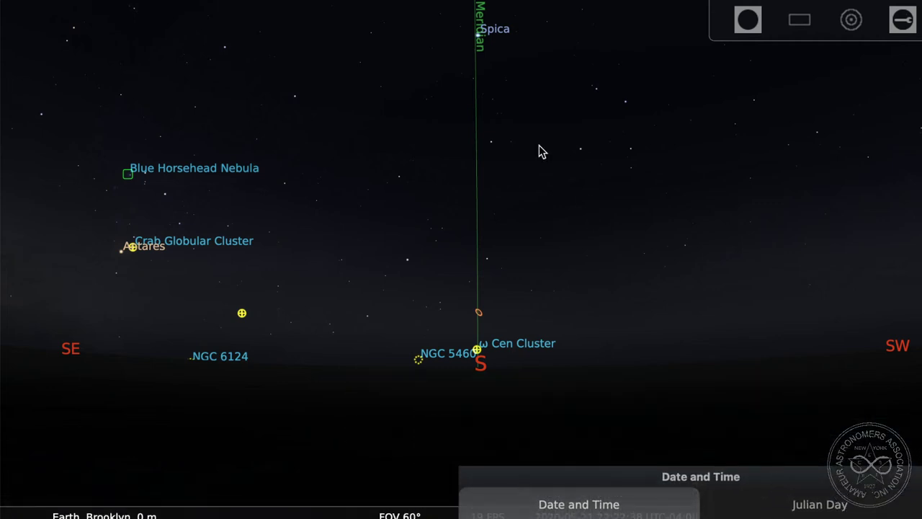
Narrow the view to 13.4° around the ω Cen Cluster above the southern horizon and turn off the deep-sky object markers.
drag(537, 151, 533, 253)
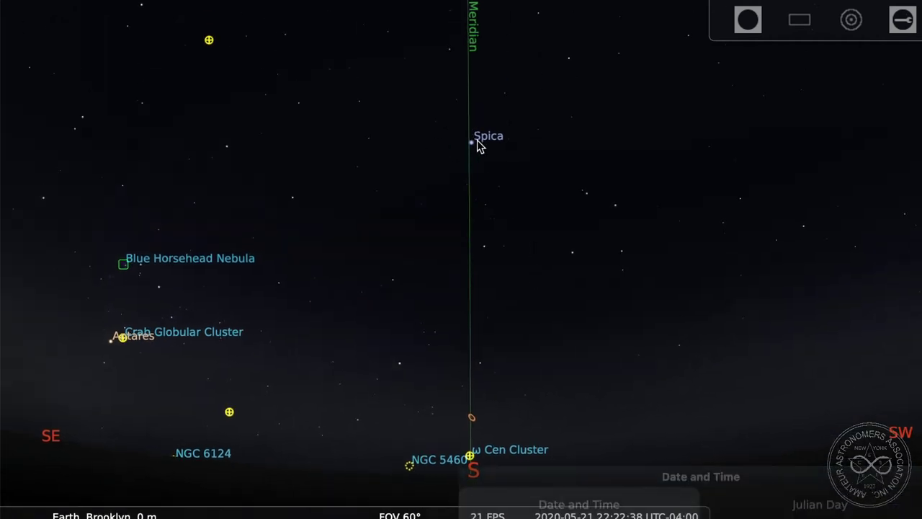
drag(526, 424, 530, 322)
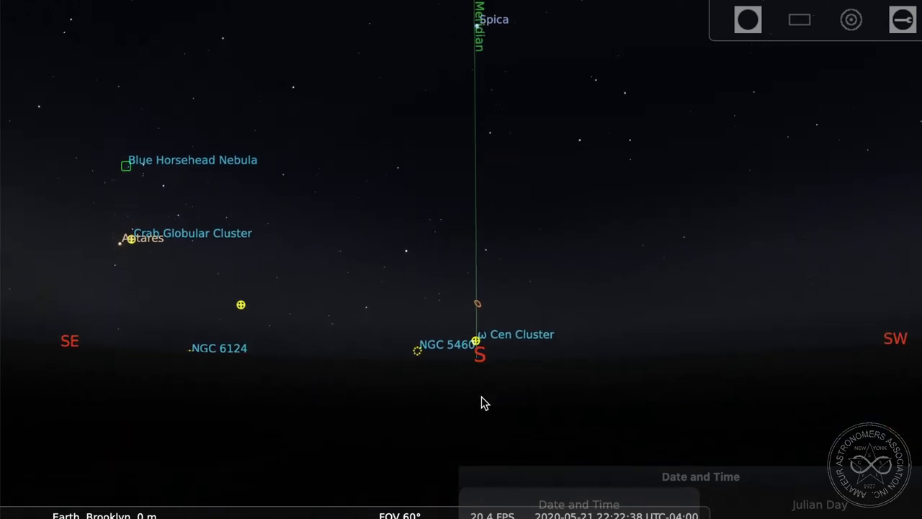
scroll(484, 403, up, 3)
mouse_move(487, 383)
mouse_down()
mouse_move(469, 269)
mouse_move(498, 342)
mouse_move(497, 356)
mouse_move(475, 253)
mouse_up()
scroll(469, 269, up, 2)
scroll(469, 271, up, 2)
scroll(494, 366, up, 2)
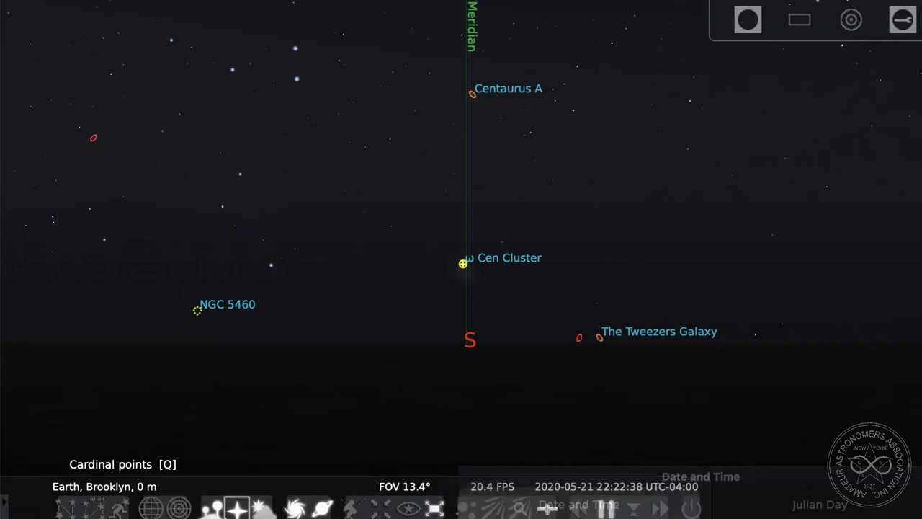
click(297, 508)
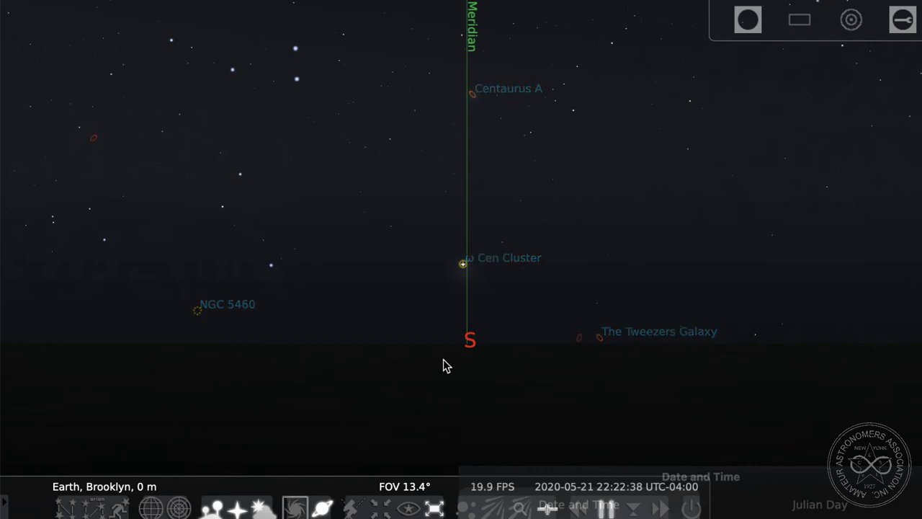
Narrow the view to 1.53° on the ω Cen Cluster and turn off the atmosphere.
scroll(538, 353, up, 3)
scroll(539, 358, up, 4)
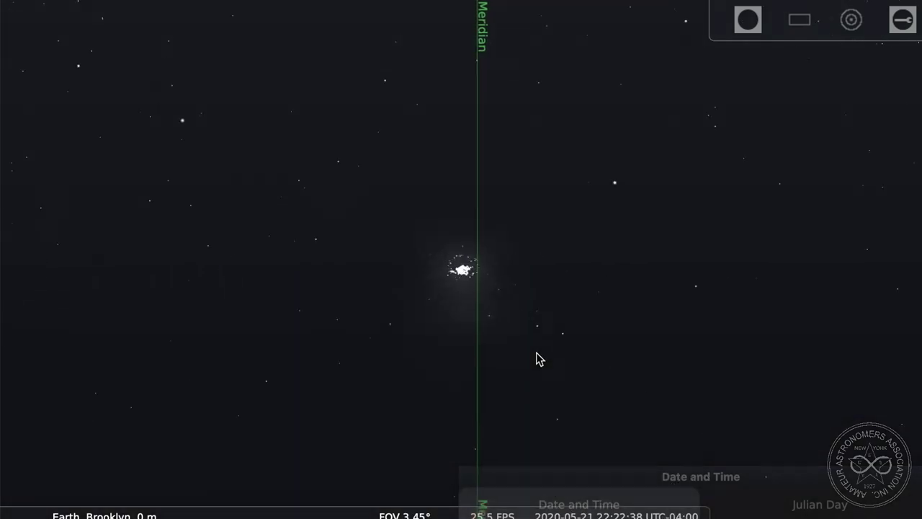
scroll(538, 358, up, 2)
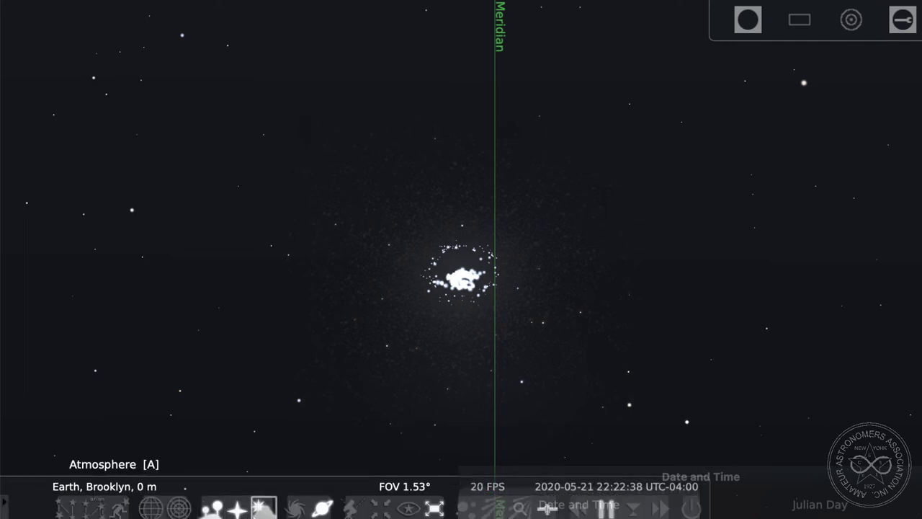
click(261, 514)
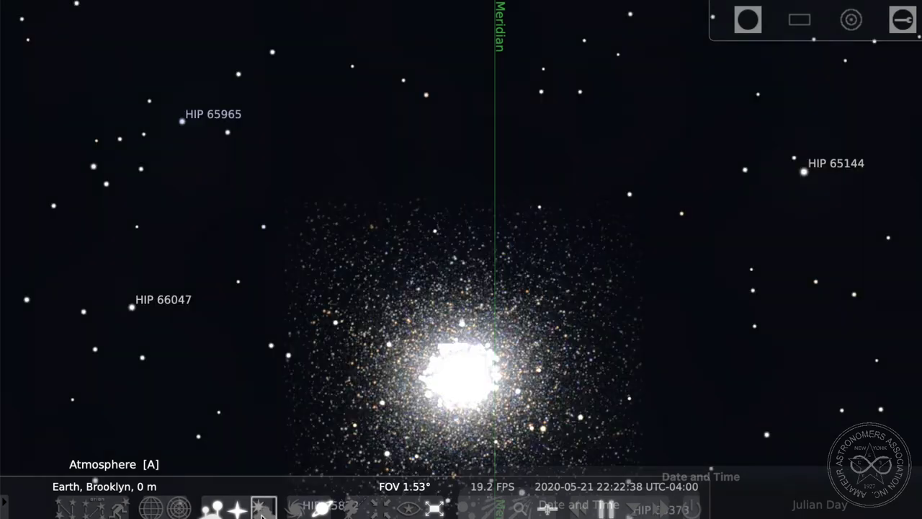
Examine the ω Cen Cluster and its surrounding star field without atmosphere, from close up out to a 13.4° field of view.
drag(713, 411, 685, 278)
scroll(531, 371, down, 2)
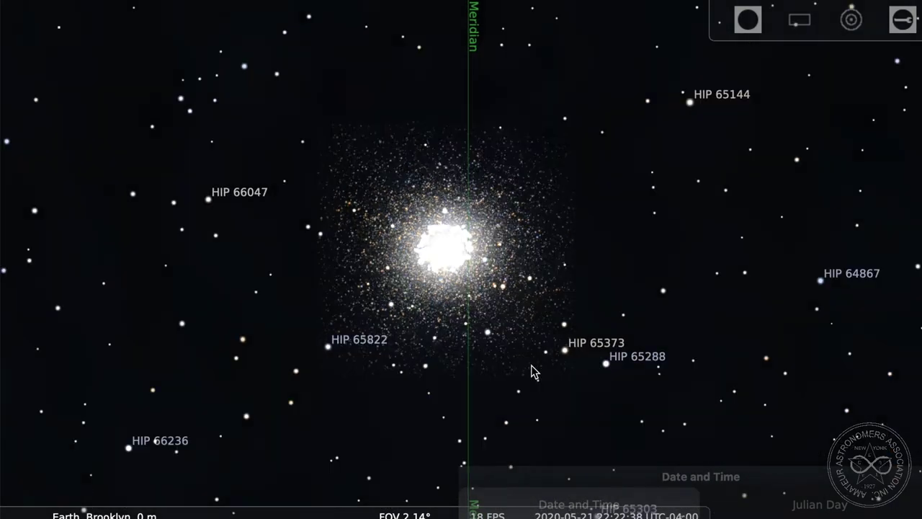
scroll(531, 371, down, 2)
scroll(532, 370, down, 2)
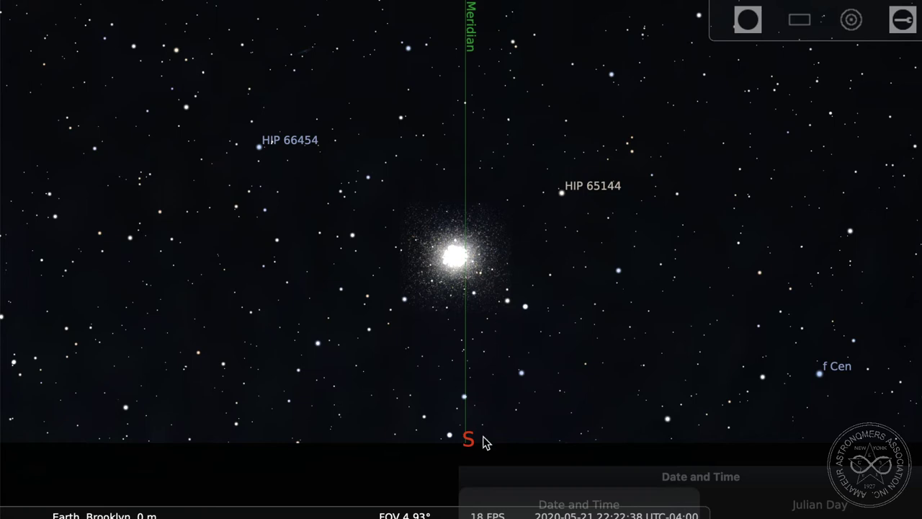
scroll(483, 436, up, 1)
scroll(483, 437, up, 1)
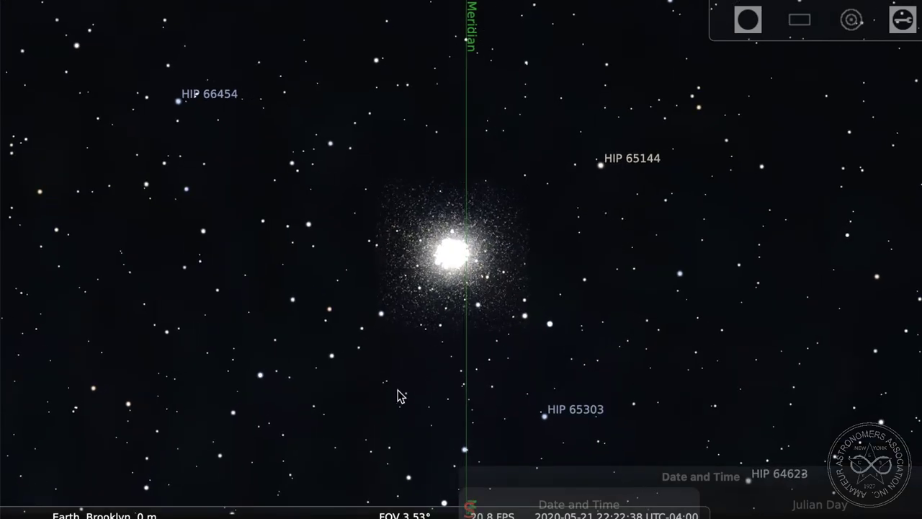
drag(394, 422, 391, 352)
scroll(465, 378, down, 4)
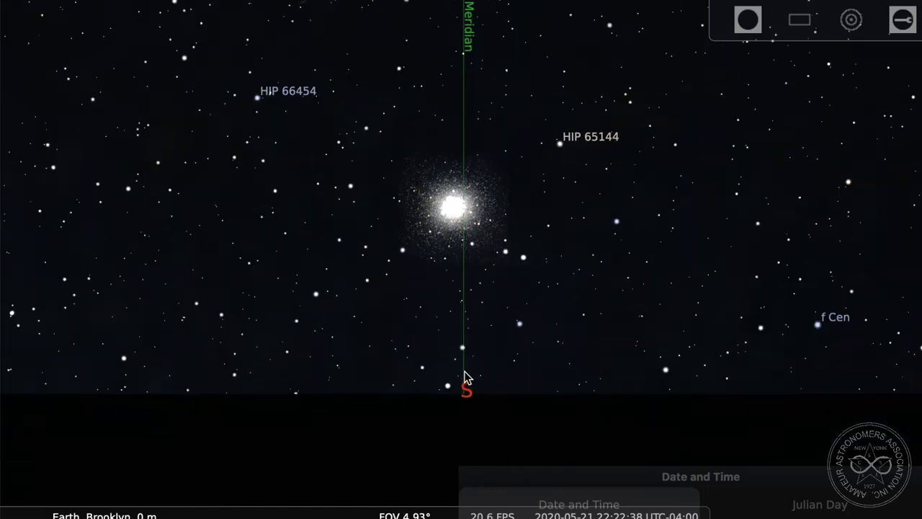
scroll(465, 377, down, 3)
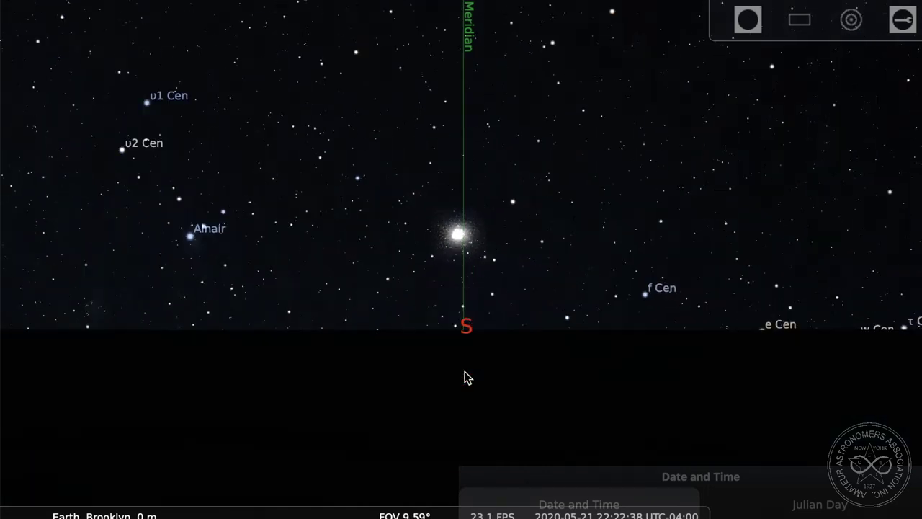
scroll(465, 378, down, 1)
mouse_move(280, 504)
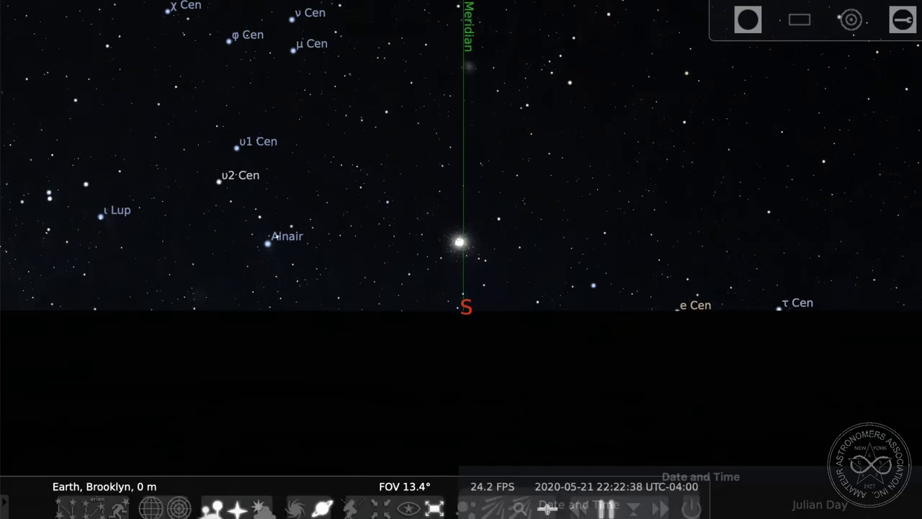
Turn the atmosphere and deep-sky object markers back on, with the view widened to 30.8° above the southern horizon.
click(264, 508)
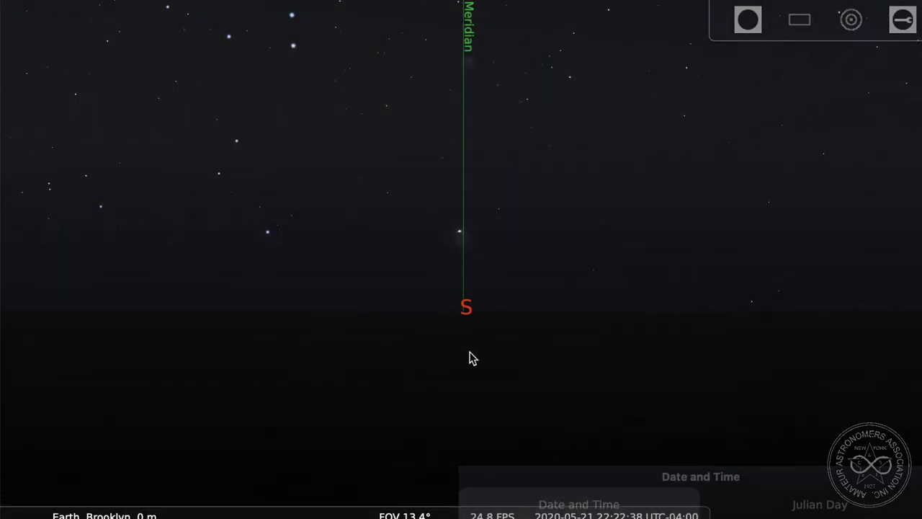
scroll(468, 358, down, 2)
scroll(469, 357, down, 1)
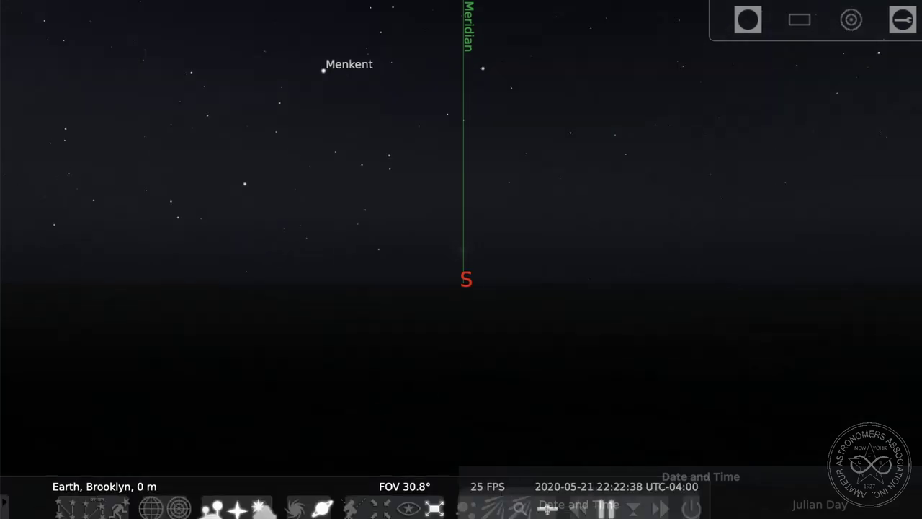
click(295, 508)
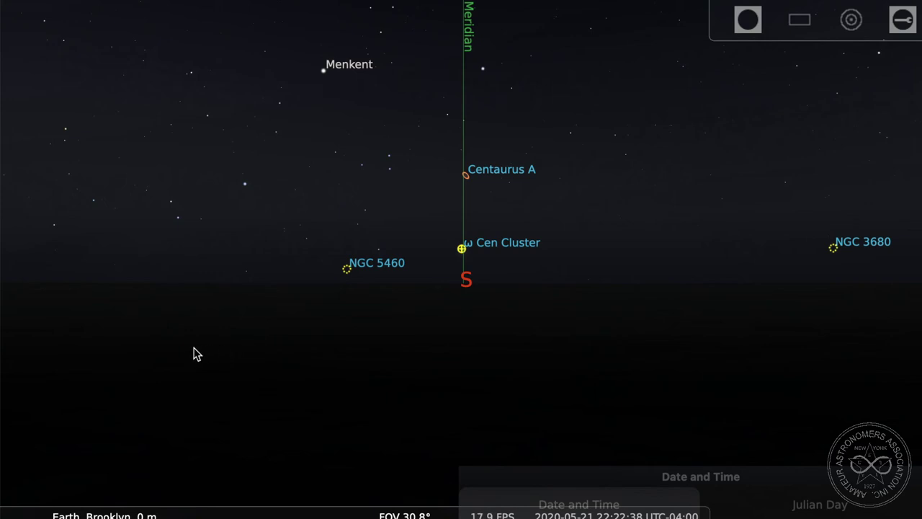
Examine the marked deep-sky objects along the southeastern and eastern horizon, widening the field of view to 70.9°.
drag(193, 353, 825, 348)
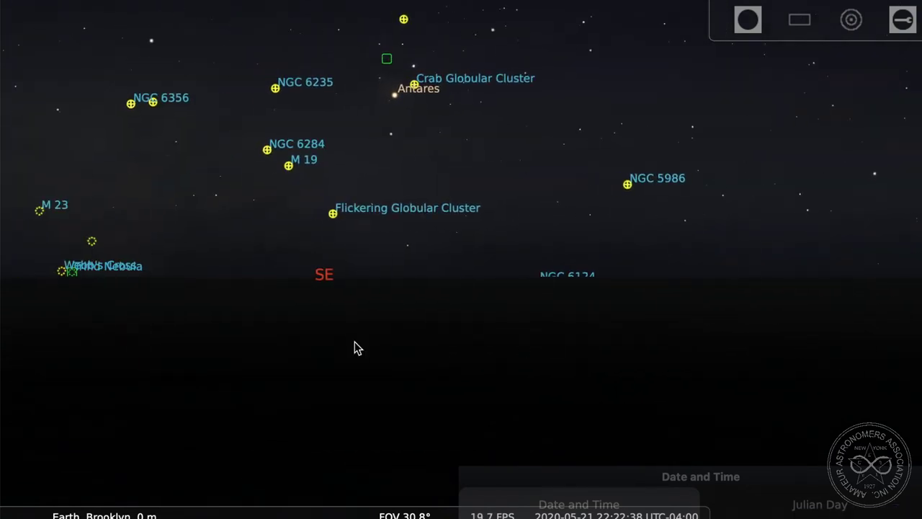
drag(164, 353, 293, 372)
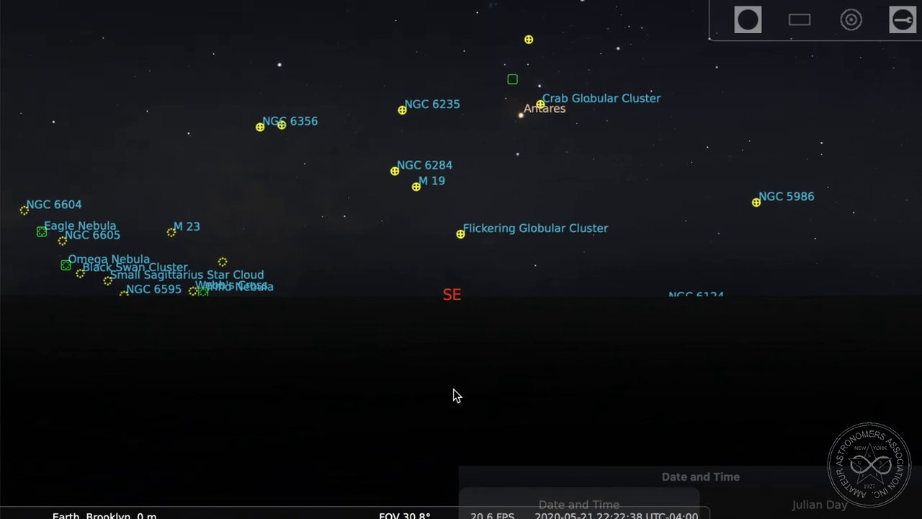
scroll(443, 393, down, 3)
scroll(443, 393, down, 2)
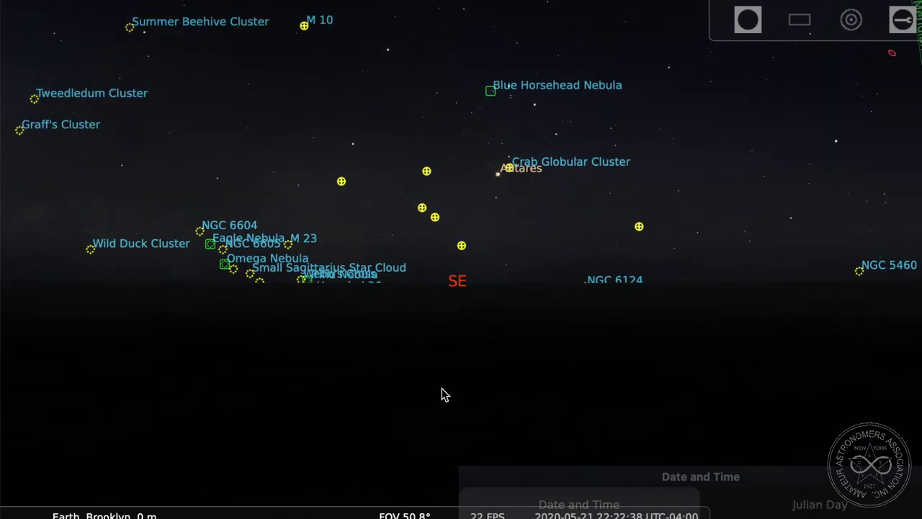
scroll(281, 373, down, 2)
drag(142, 374, 456, 401)
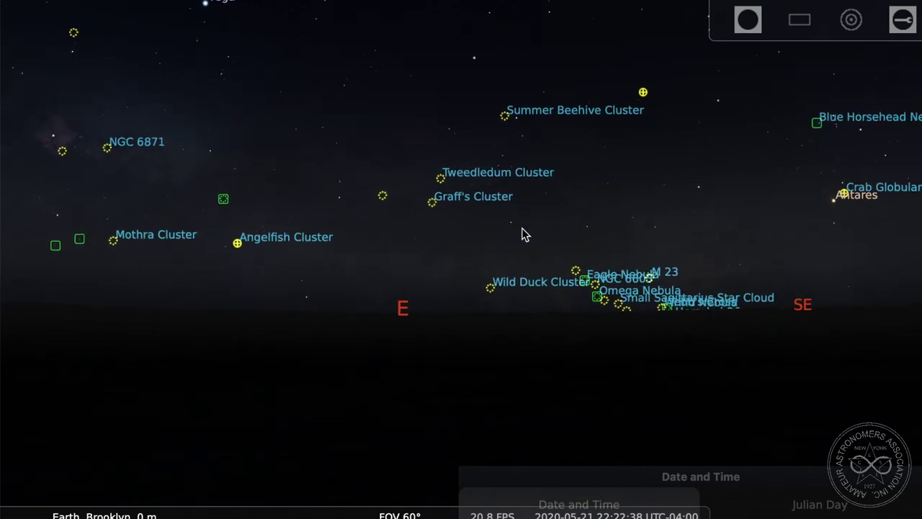
scroll(490, 418, down, 2)
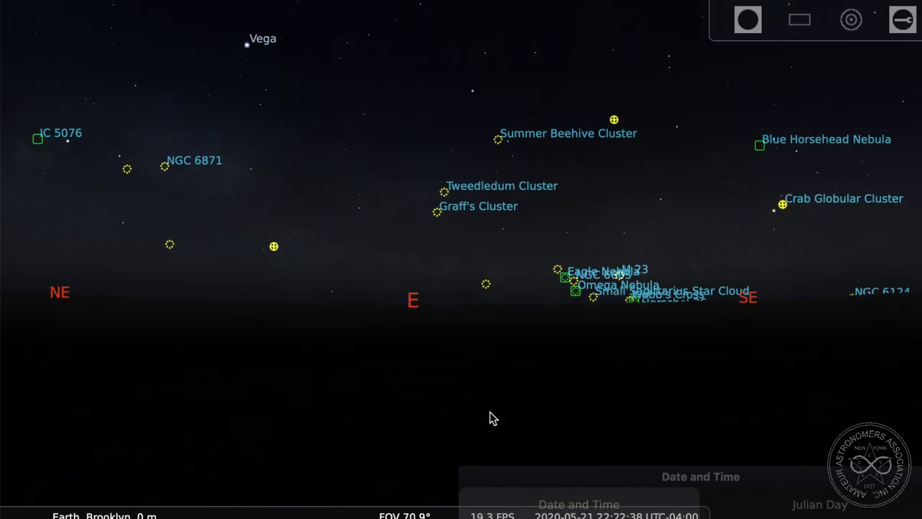
drag(421, 390, 412, 367)
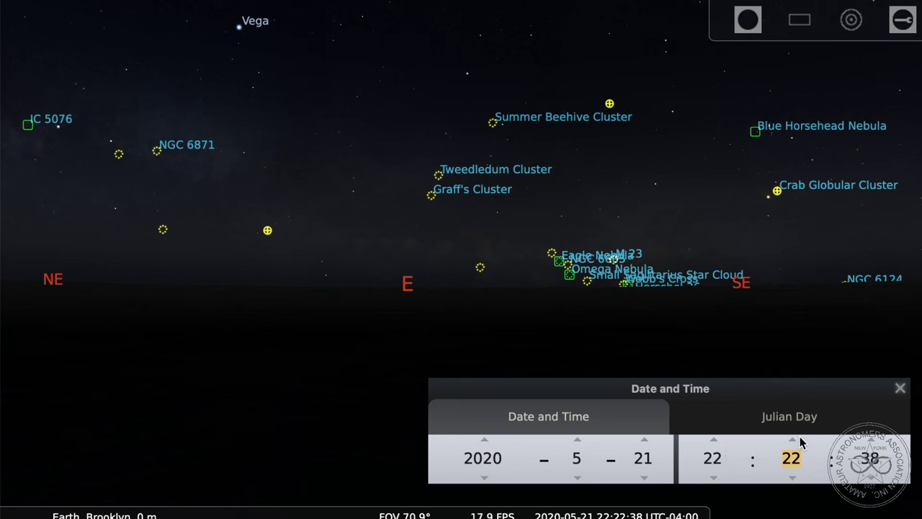
Advance the time to 01:22 on May 22, 2020 and narrow the view to 43° around the Pegasus Cluster in the east.
click(714, 441)
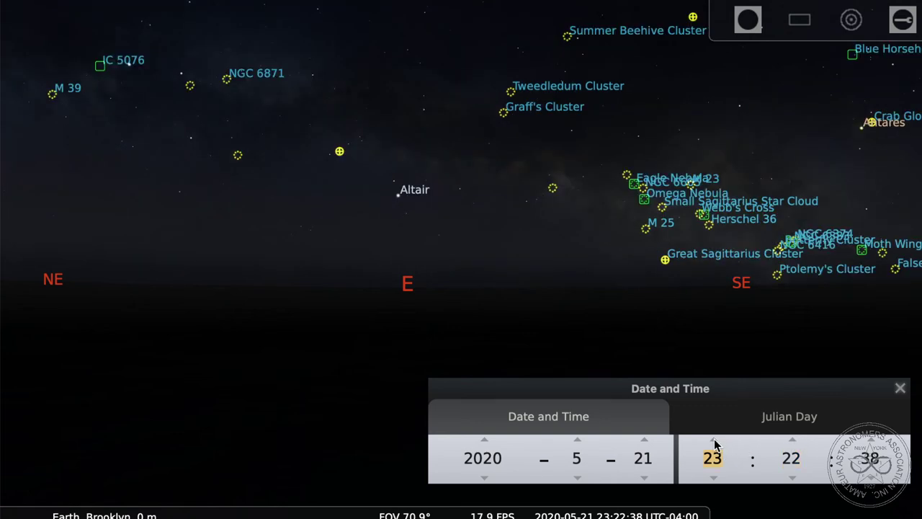
click(714, 441)
click(714, 441)
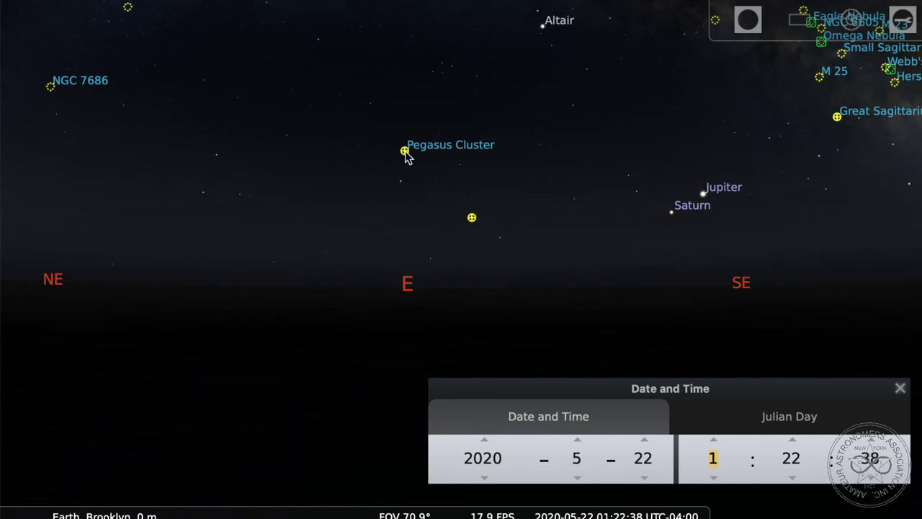
scroll(540, 338, up, 4)
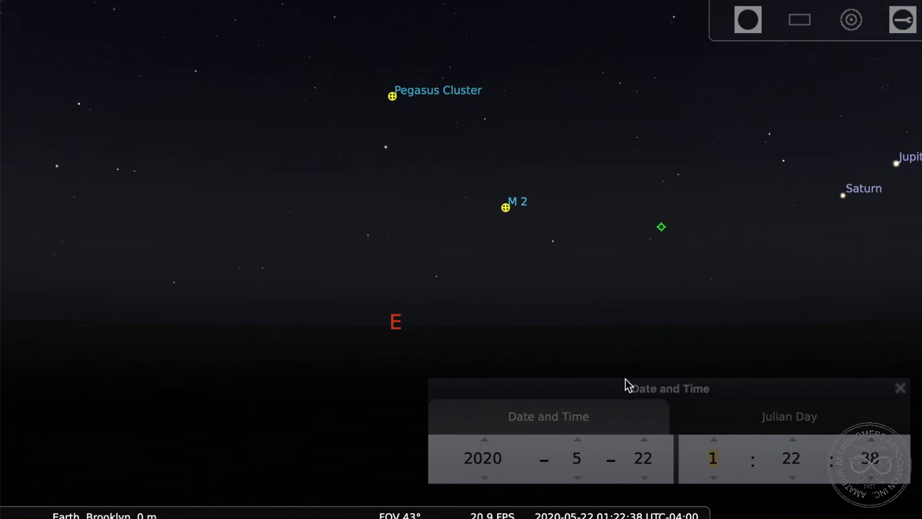
drag(624, 384, 603, 391)
Show the constellation art to examine the figures around the Pegasus Cluster and M 2, and turn it off again.
mouse_move(128, 490)
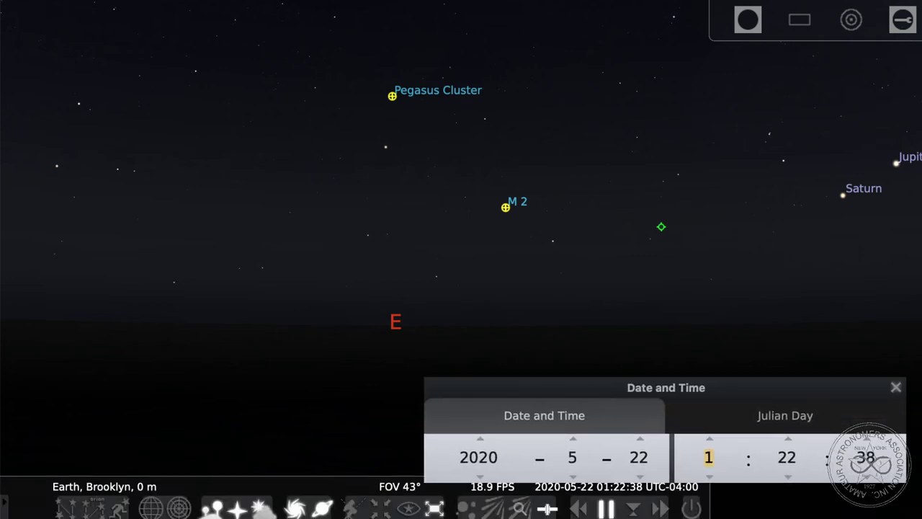
click(116, 509)
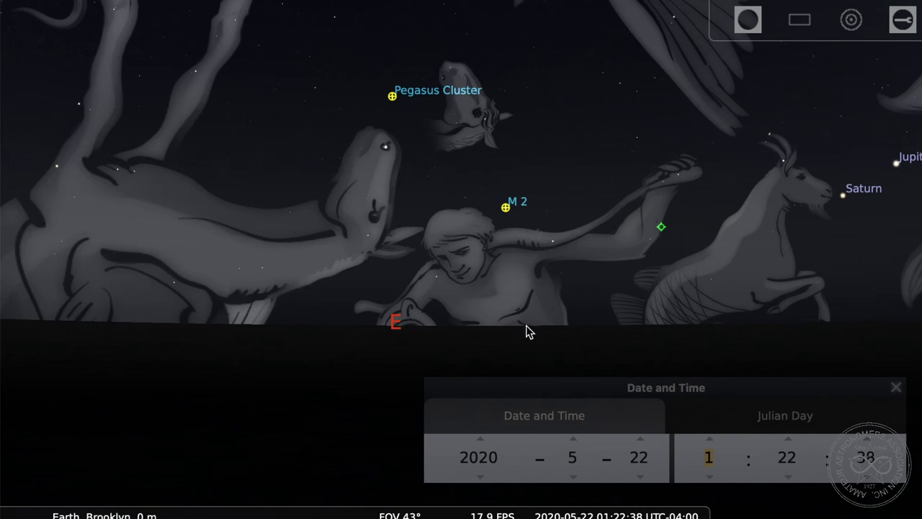
scroll(528, 331, up, 2)
drag(476, 207, 536, 289)
mouse_move(325, 474)
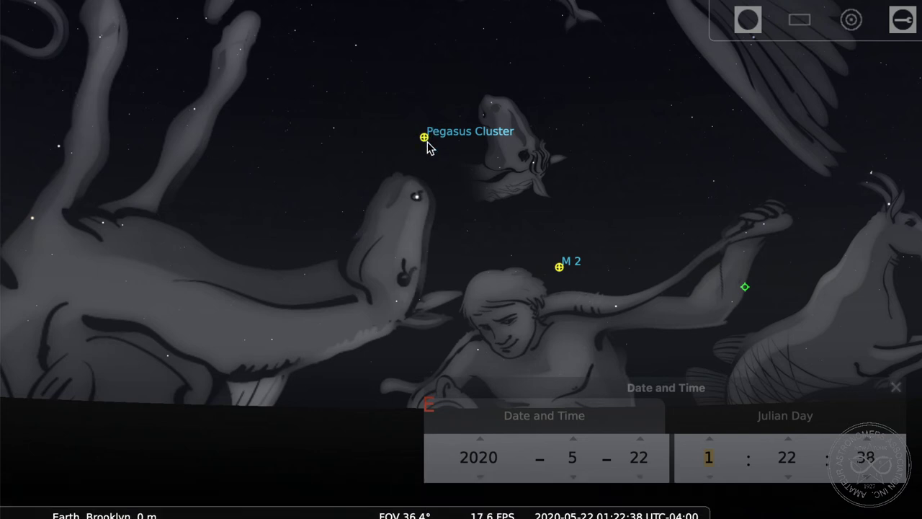
mouse_move(154, 496)
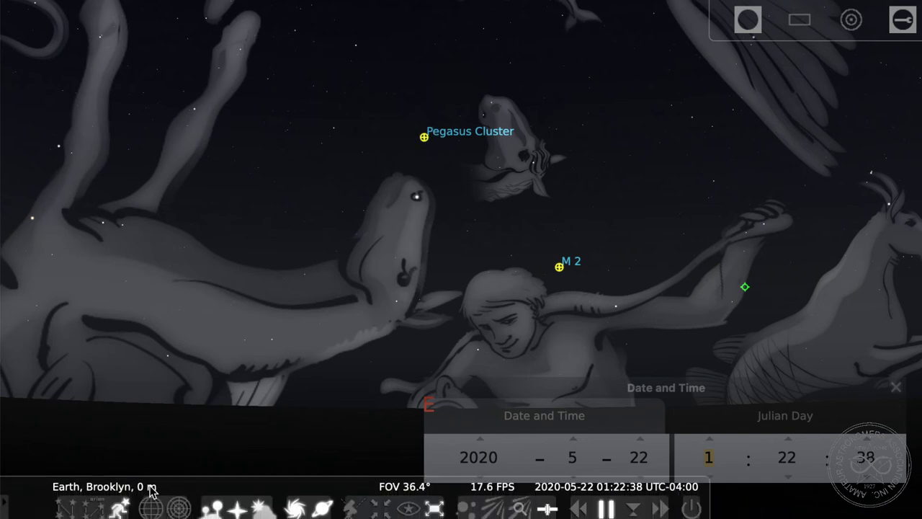
click(121, 509)
Narrow the view to 1.81° on the Pegasus Cluster and turn off the deep-sky object markers.
scroll(466, 185, up, 3)
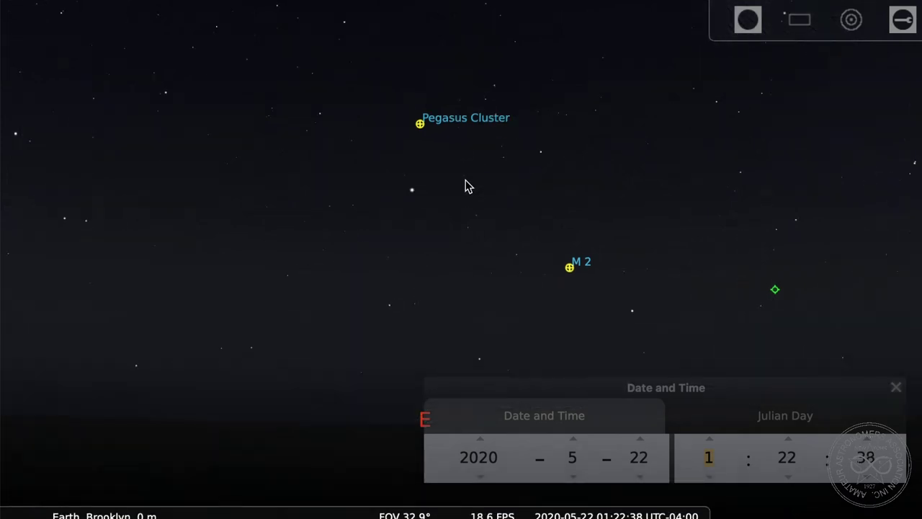
drag(405, 117, 402, 265)
scroll(405, 271, up, 4)
drag(350, 223, 468, 279)
scroll(467, 270, up, 4)
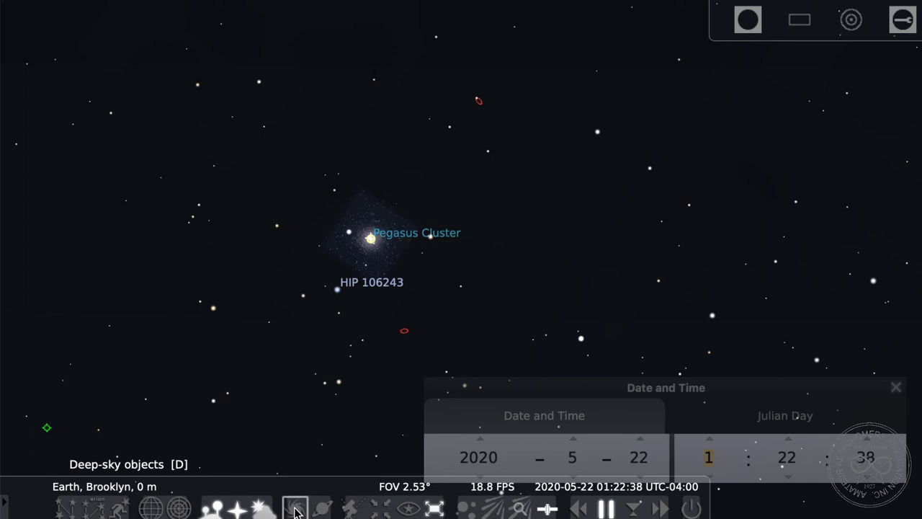
click(295, 508)
scroll(397, 282, up, 2)
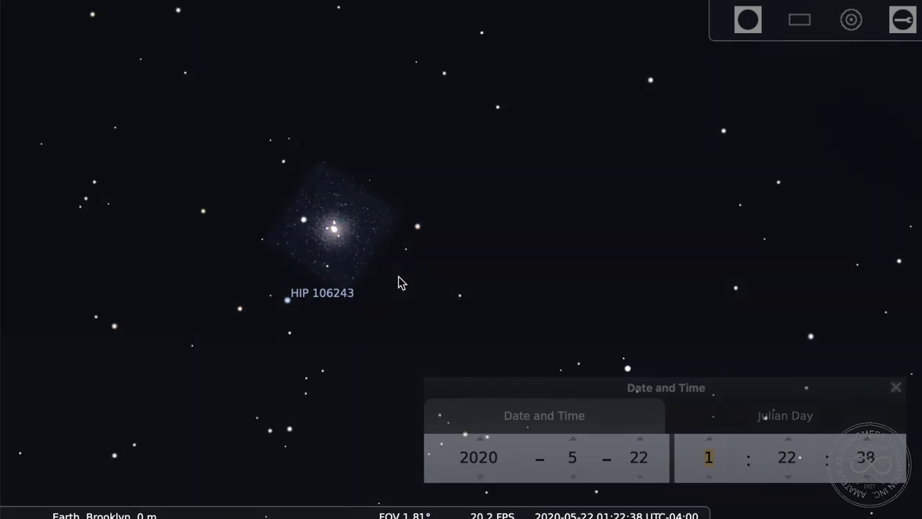
Examine the Pegasus Cluster up close at a 0.667° field of view, and widen the view to 15.8° around it.
scroll(368, 272, up, 3)
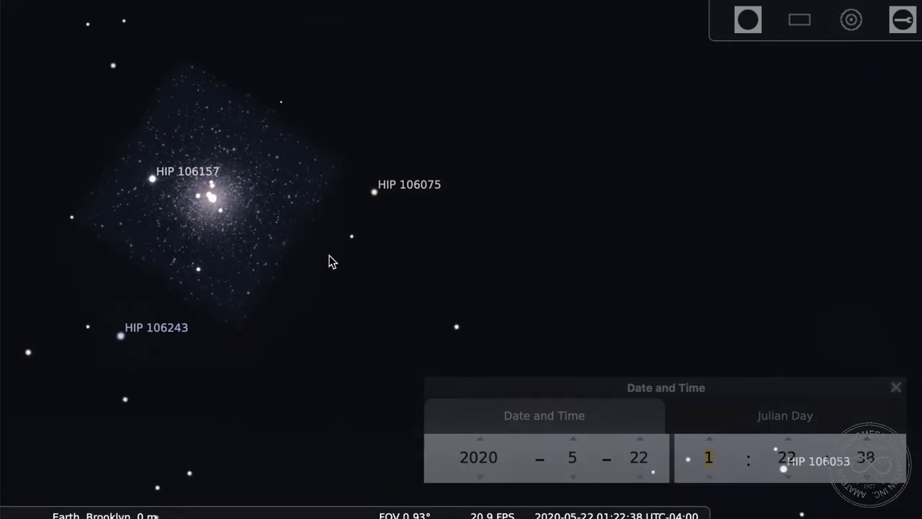
drag(328, 255, 524, 264)
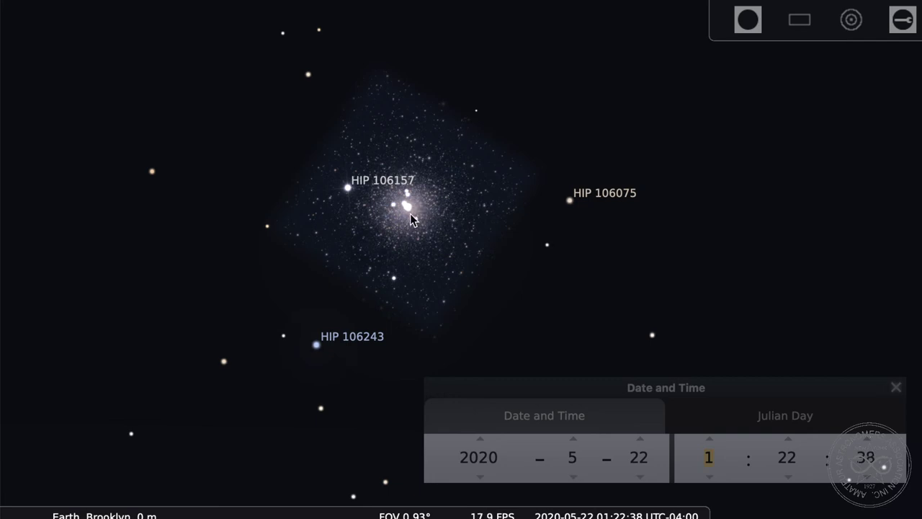
scroll(405, 224, up, 3)
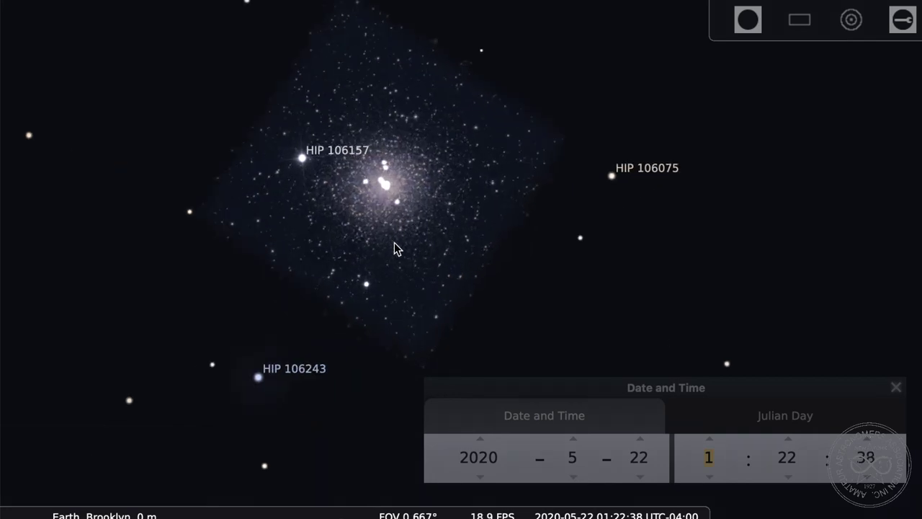
drag(346, 356, 353, 429)
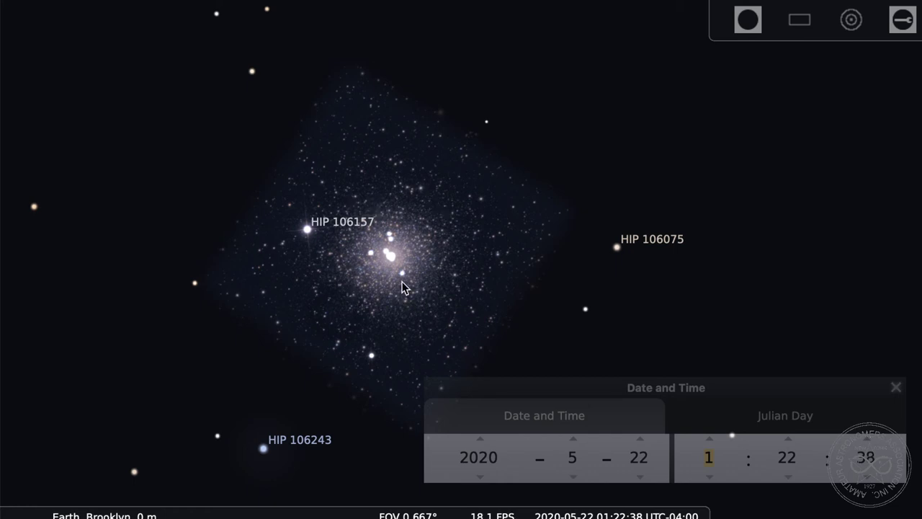
scroll(405, 287, down, 2)
scroll(405, 287, down, 3)
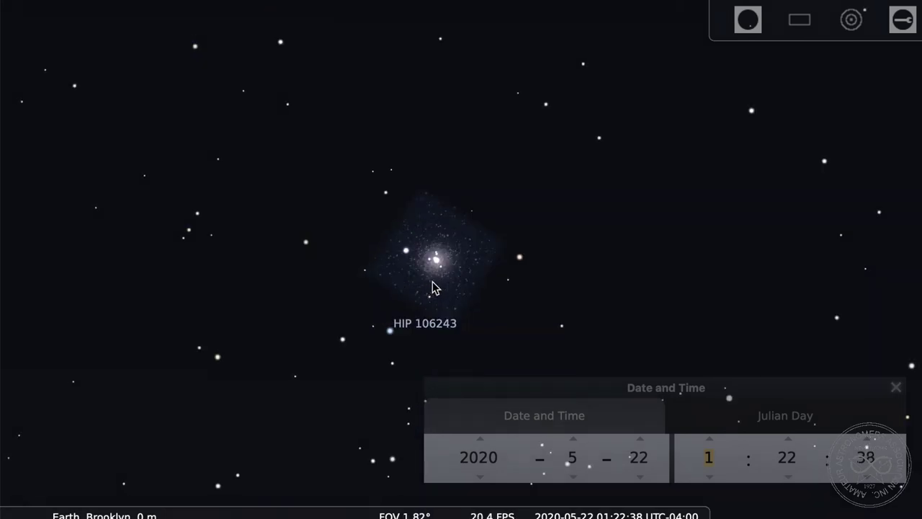
scroll(435, 288, down, 2)
scroll(434, 282, down, 3)
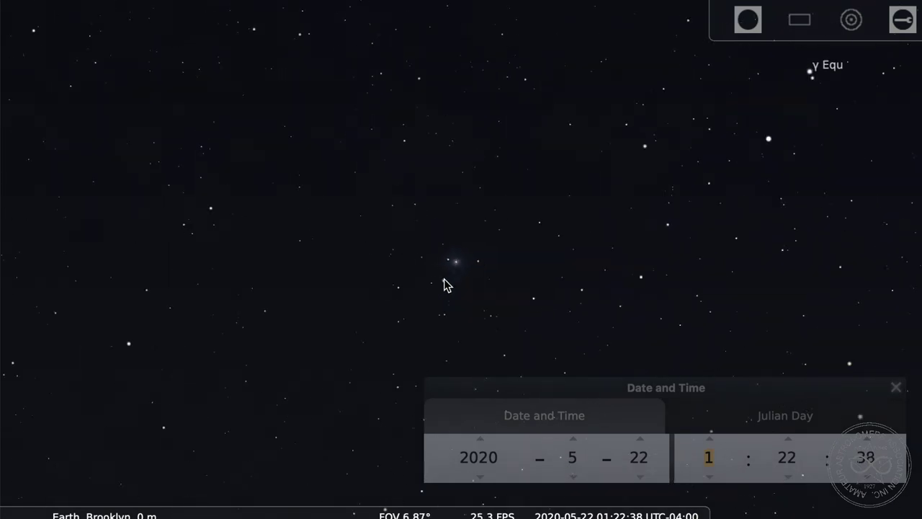
scroll(445, 283, down, 3)
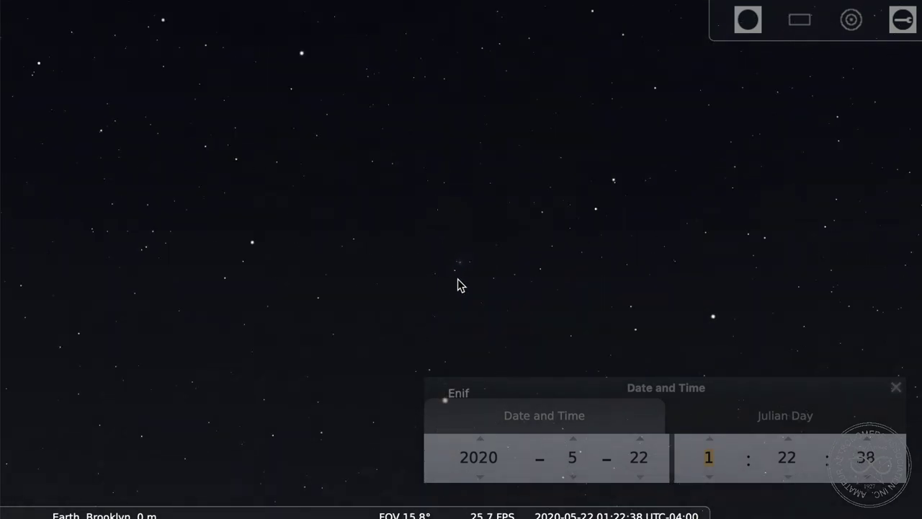
Widen the view to 50.8° over the horizon from east to southeast, with the Date and Time window moved lower.
scroll(461, 284, down, 1)
drag(458, 280, 446, 134)
scroll(450, 201, down, 2)
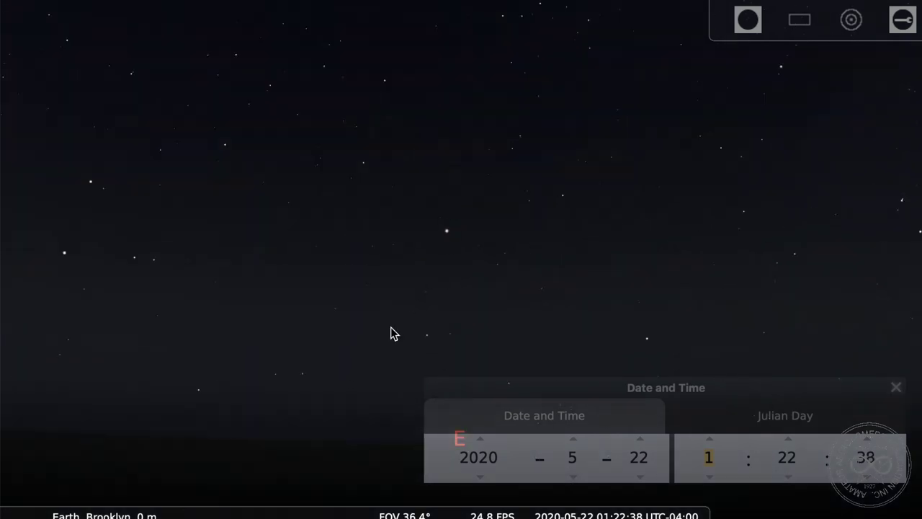
drag(336, 442, 341, 356)
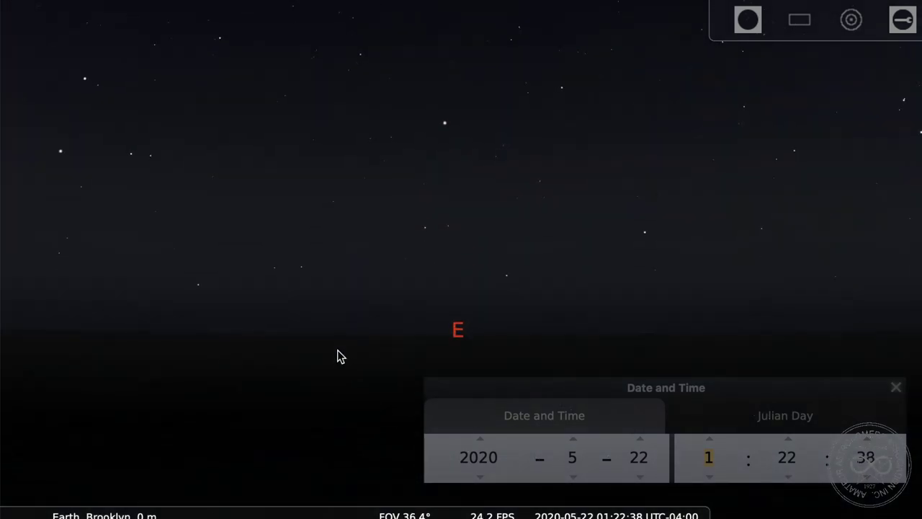
drag(512, 387, 335, 426)
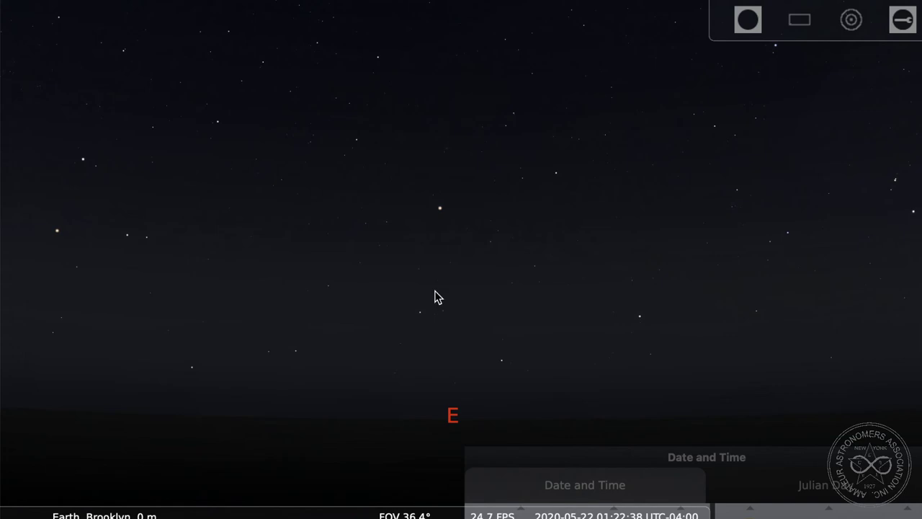
scroll(436, 300, down, 1)
scroll(454, 351, down, 1)
drag(436, 371, 259, 417)
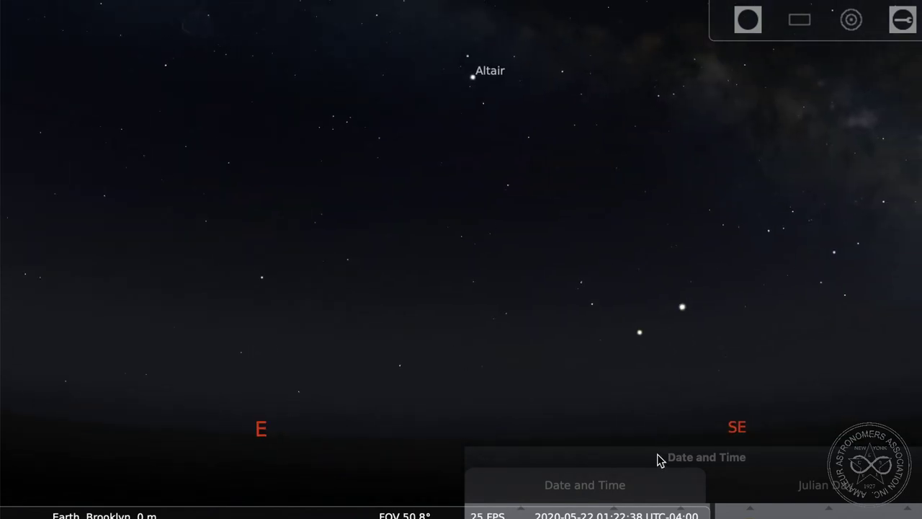
Turn the deep-sky object markers back on and survey the clusters and nebulae from Altair along the Milky Way to the southern meridian.
drag(587, 461, 583, 425)
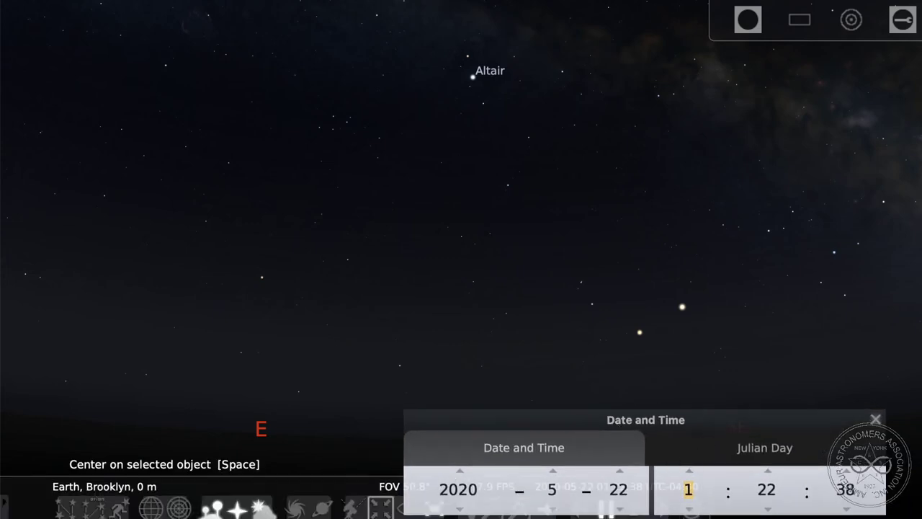
click(295, 507)
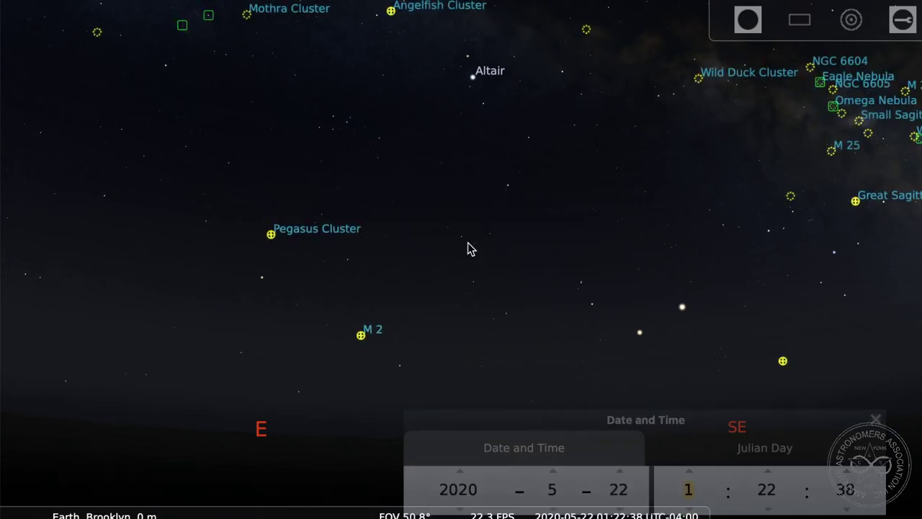
drag(480, 232, 200, 349)
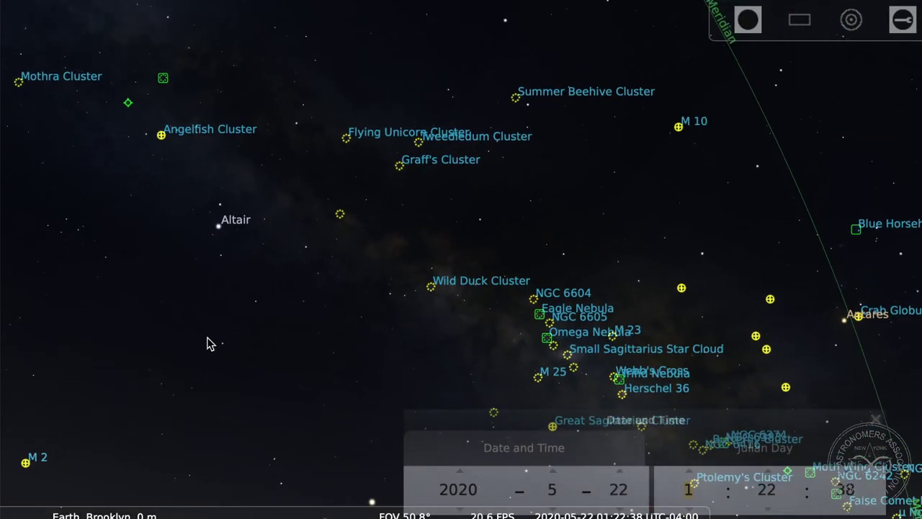
drag(905, 295, 565, 364)
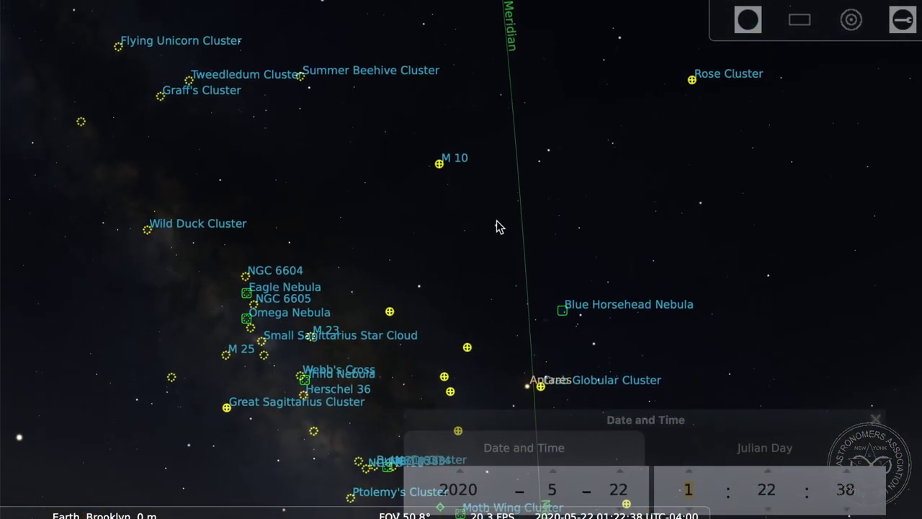
drag(488, 206, 698, 310)
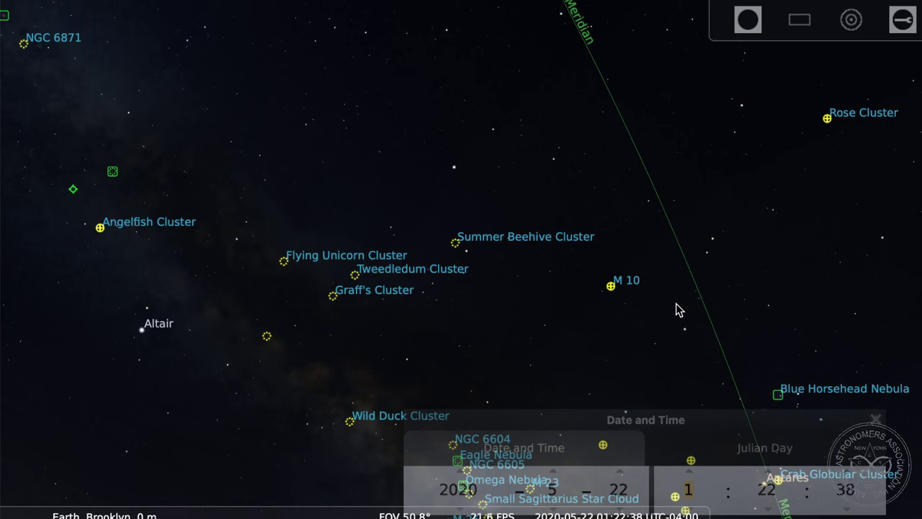
drag(706, 340, 461, 169)
drag(297, 405, 369, 249)
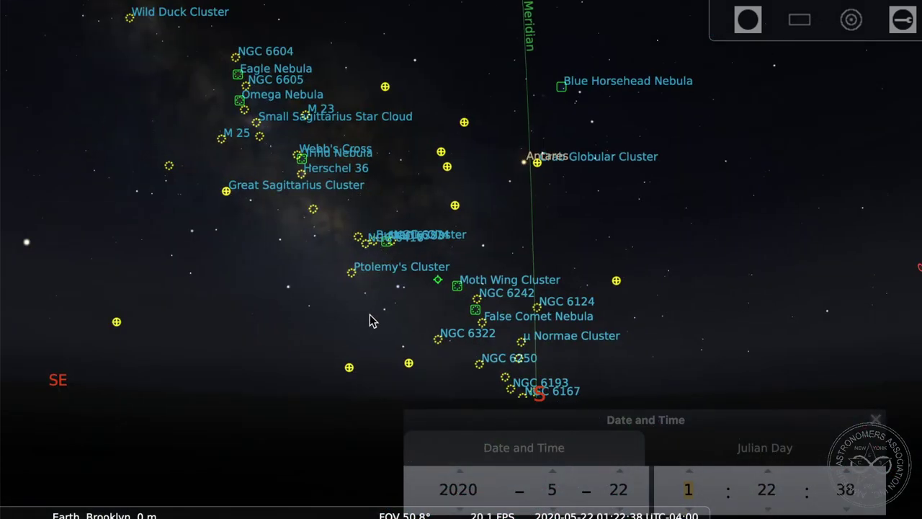